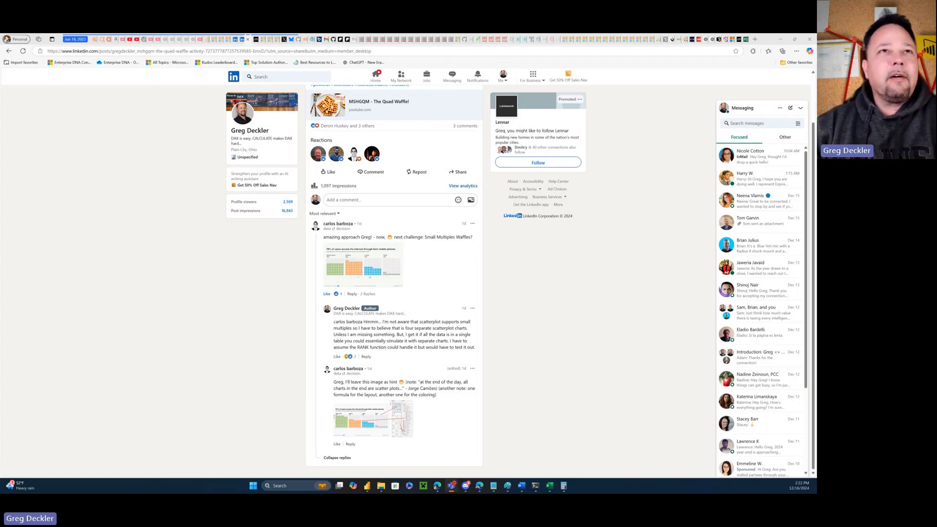
Step: Read the quad waffle post and its comment about small multiples waffles, and switch to the Waffle Small Multiple report in Power BI Desktop
scroll(363, 117, "up", 2)
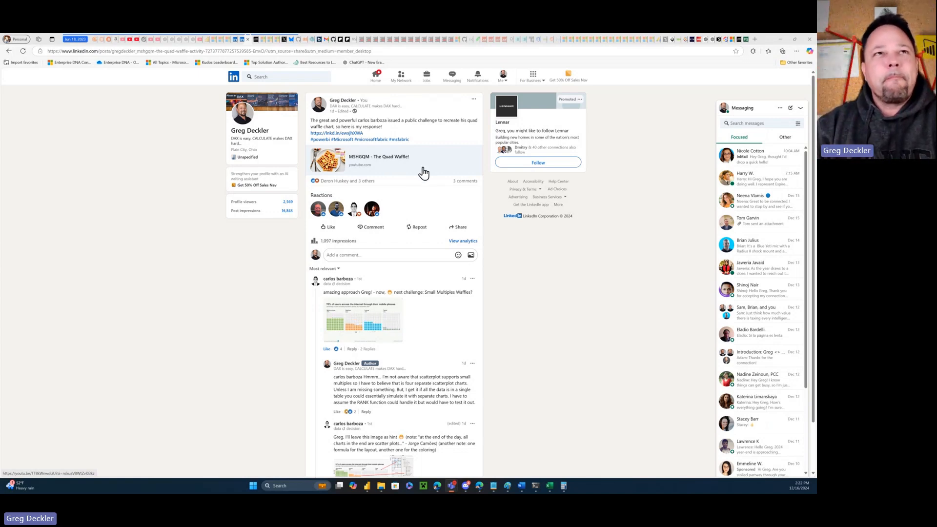
scroll(408, 258, "down", 2)
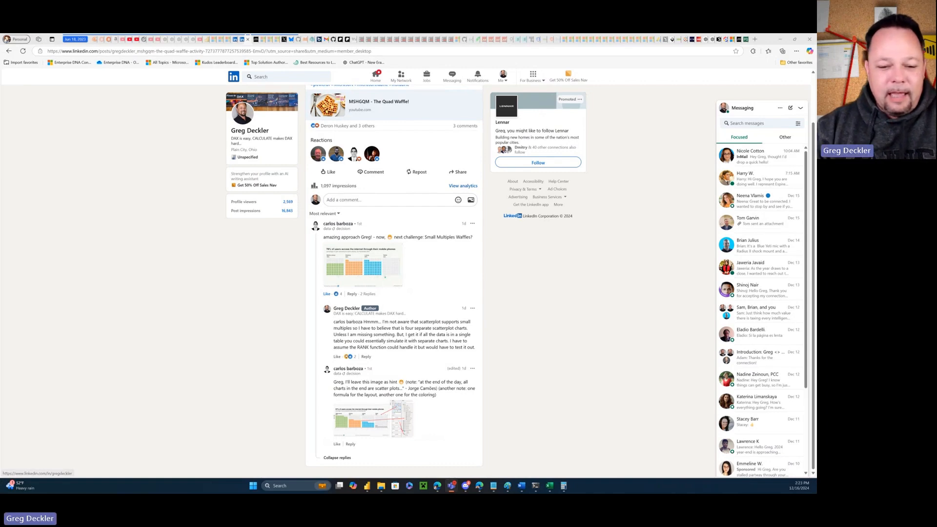
key("alt+Tab")
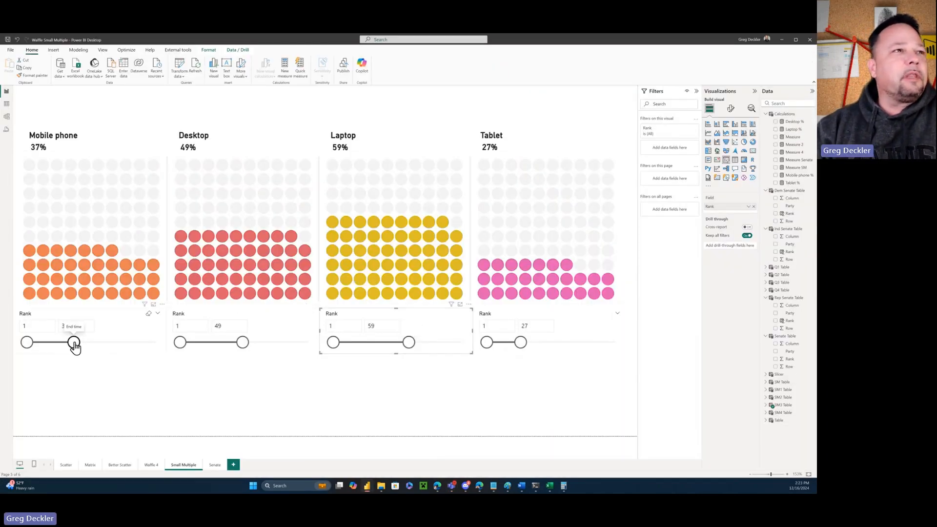
Step: Set the upper limits of the Rank slicers to 42 for Mobile phone, 50 for Desktop, 29 for Laptop and 69 for Tablet
mouse_move(96, 343)
left_mouse_down()
mouse_move(111, 346)
mouse_move(80, 346)
left_mouse_up()
left_click_drag(243, 344, 264, 348)
left_click_drag(409, 345, 372, 351)
left_click_drag(521, 344, 577, 346)
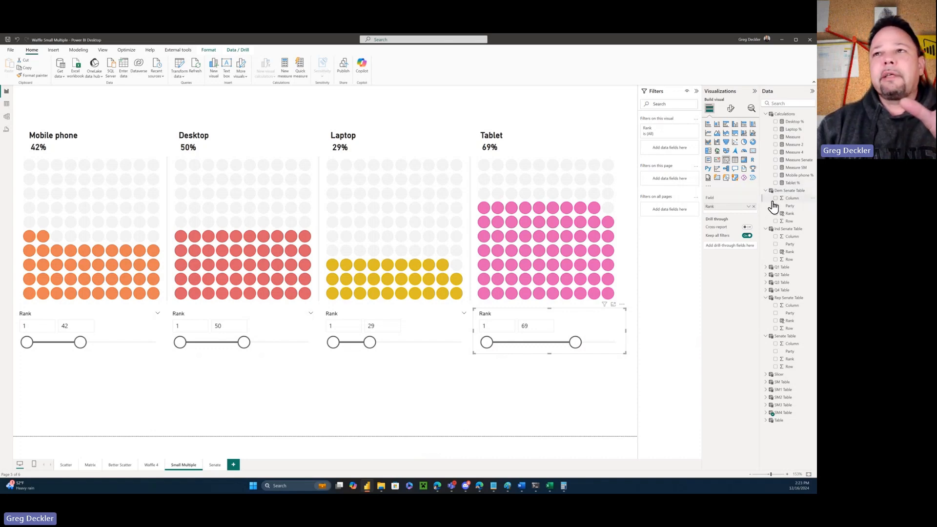
Step: Collapse the field lists of Calculations, Dem Senate Table, Ind Senate Table, Rep Senate Table and Senate Table
left_click(765, 114)
left_click(765, 122)
left_click(766, 130)
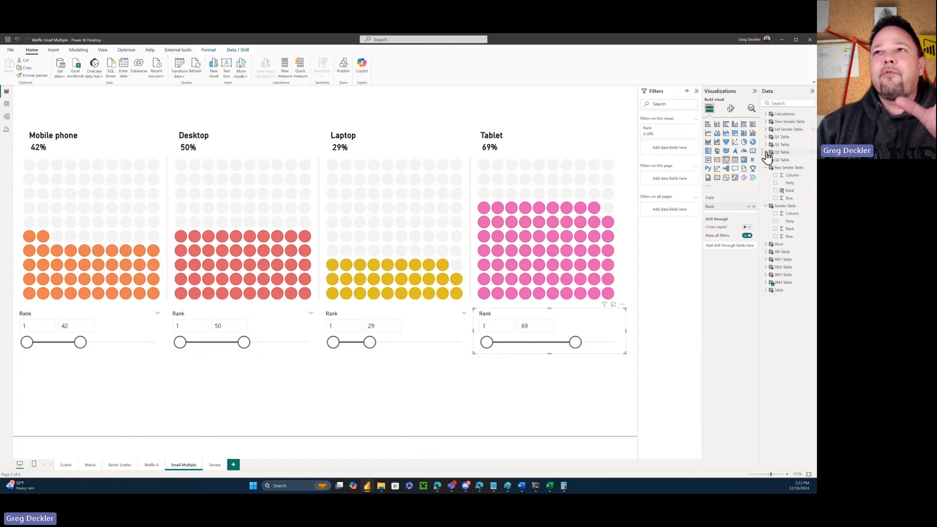
left_click(766, 168)
left_click(766, 175)
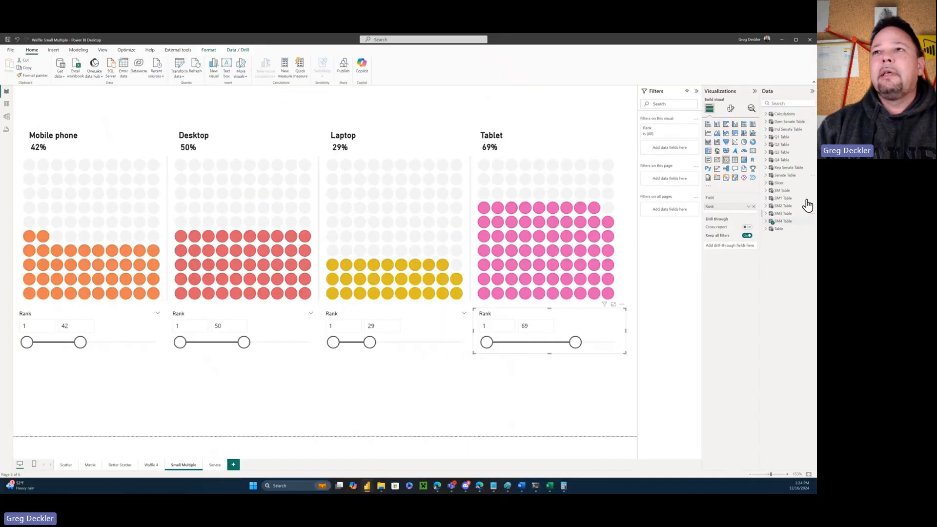
Step: Examine the DAX definitions of SM1 Table, SM2 Table, SM3 Table and SM4 Table one after another
left_click(781, 199)
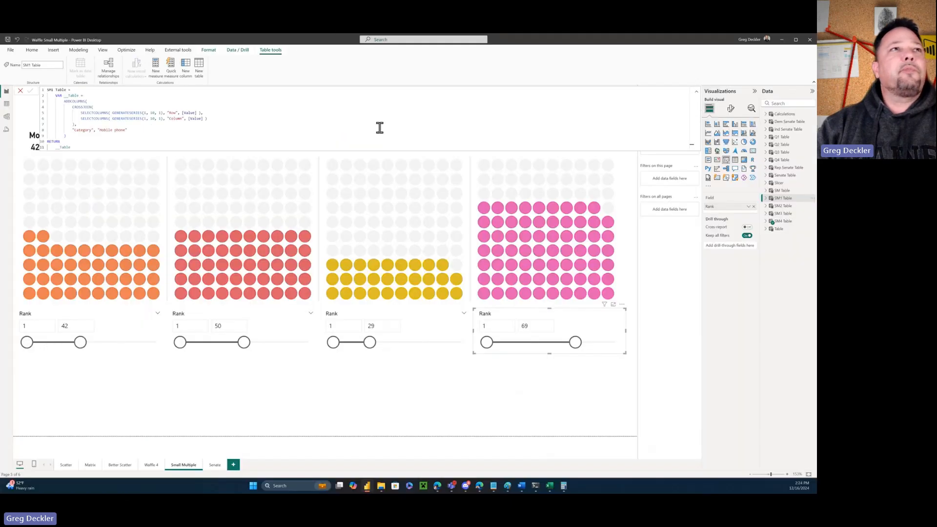
left_click(782, 206)
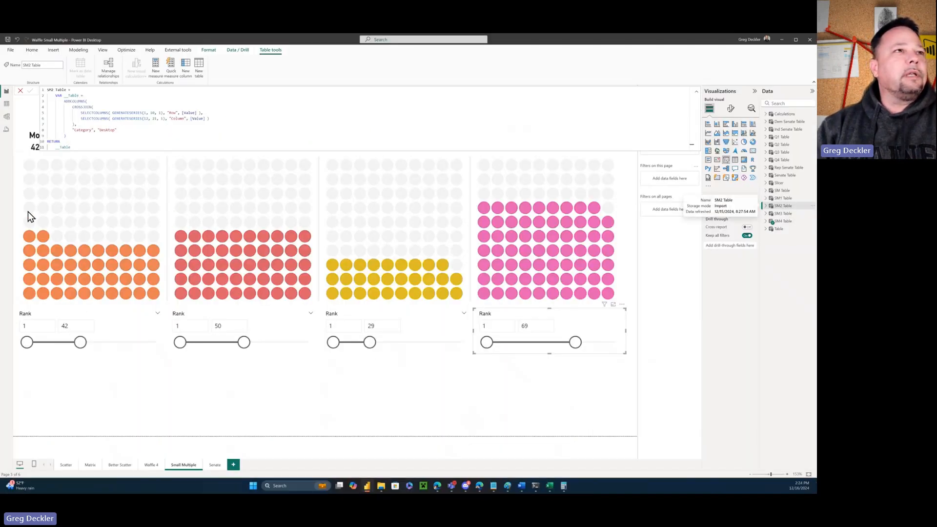
mouse_move(157, 209)
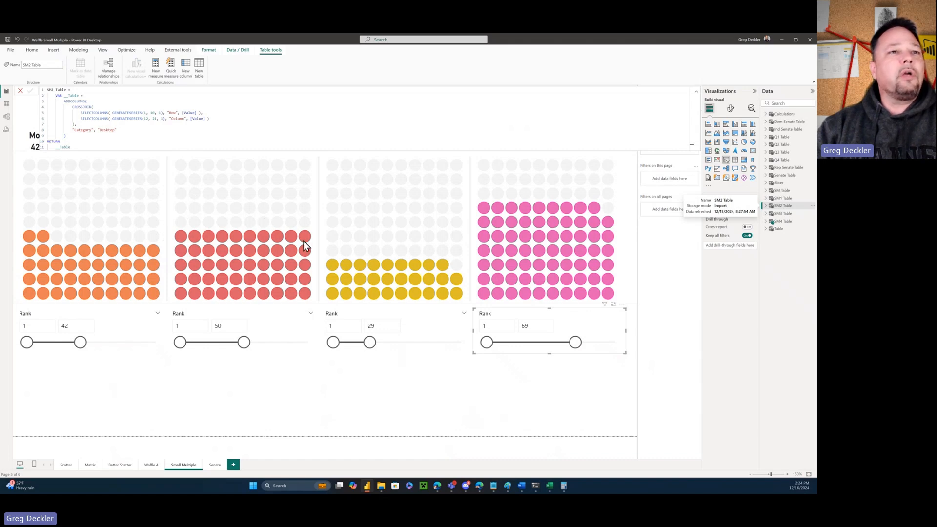
left_click(770, 215)
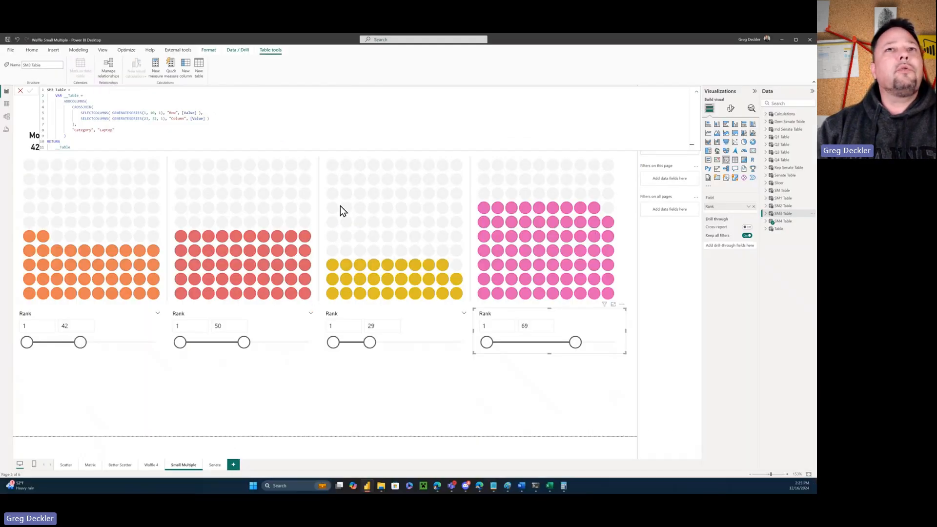
left_click(780, 222)
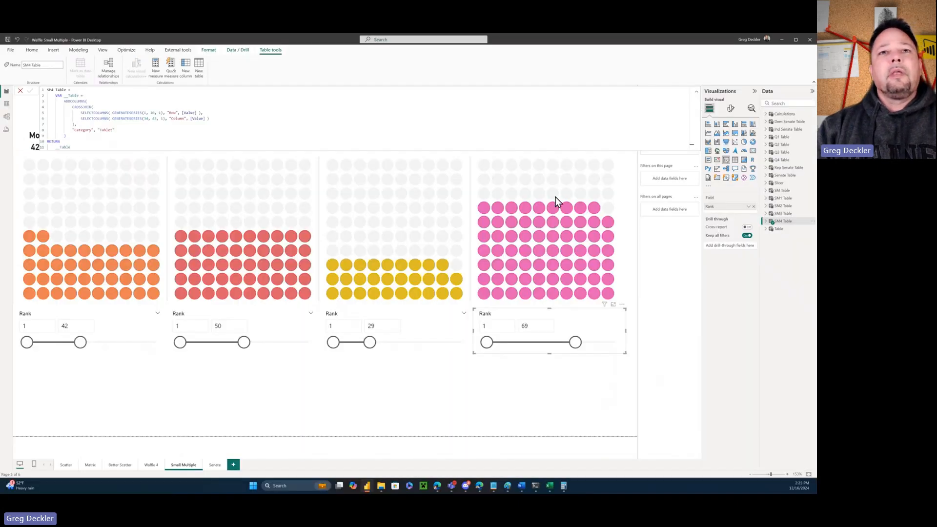
Step: Examine the waffle scatter chart's fields, the SM Table formula and the Rank column formulas in SM1 Table and SM2 Table
left_click(398, 156)
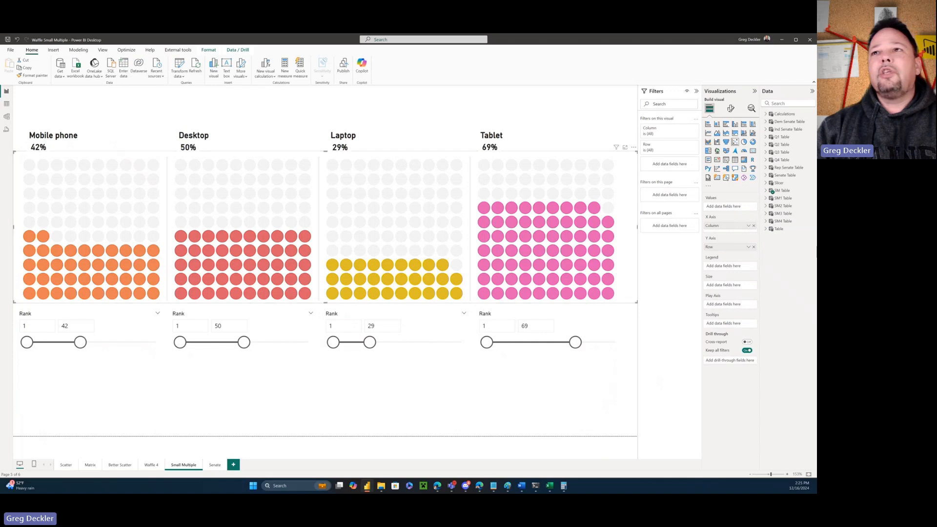
left_click(781, 191)
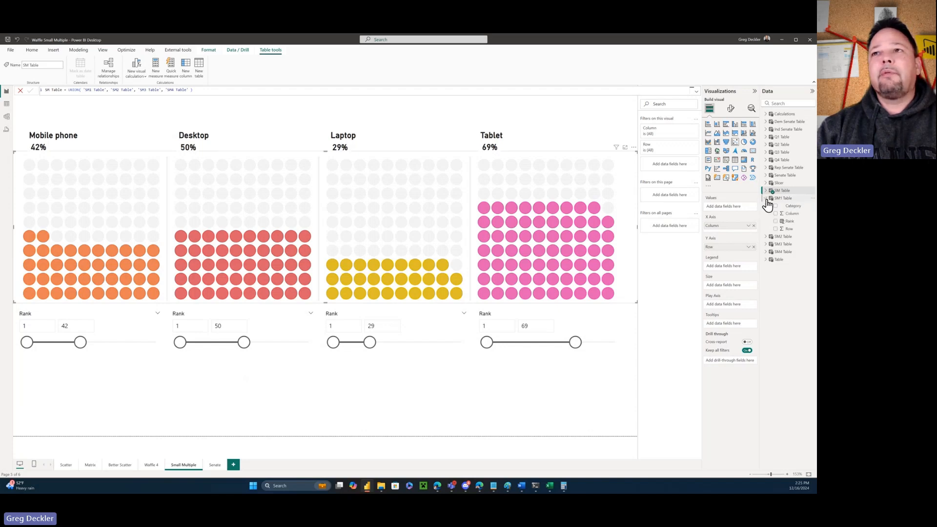
left_click(789, 221)
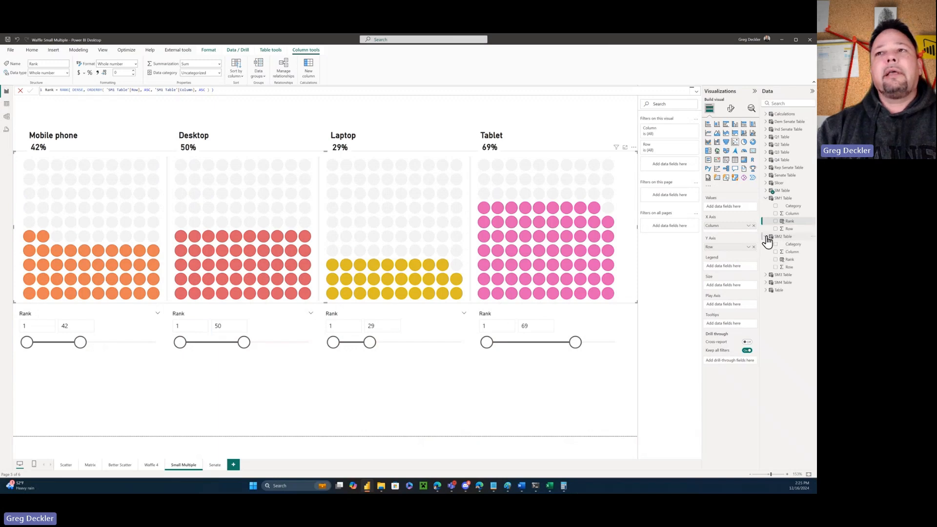
left_click(790, 260)
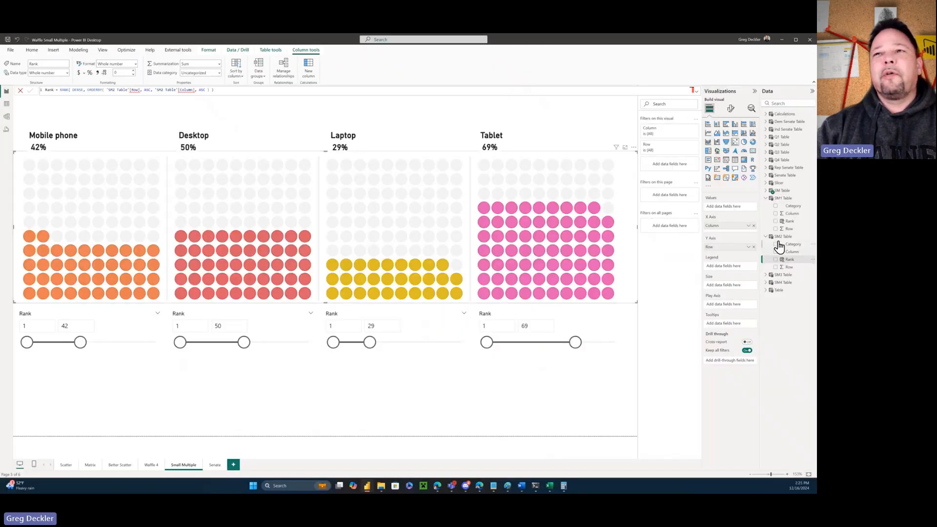
left_click(783, 190)
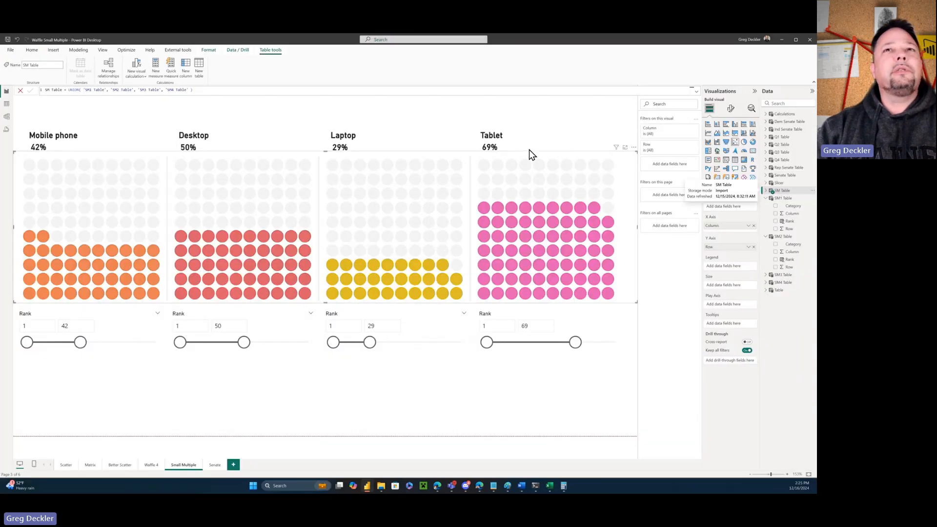
left_click(769, 193)
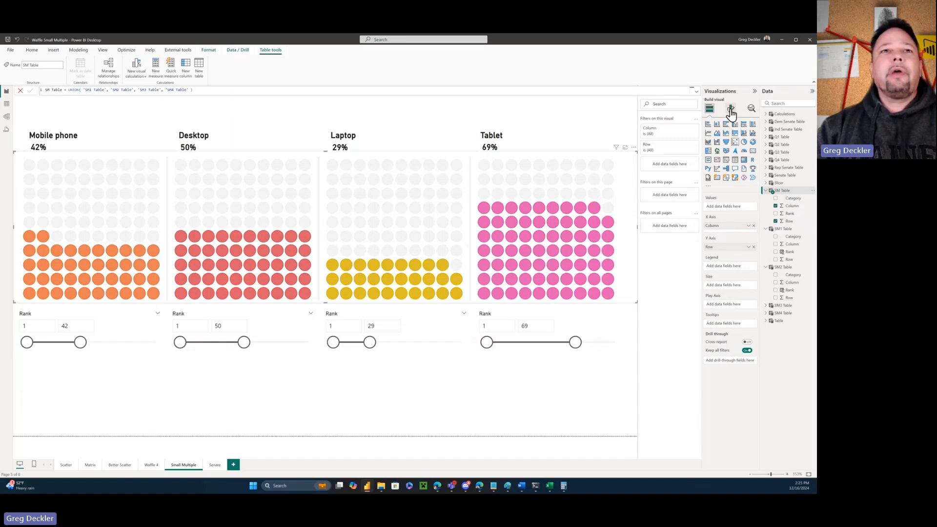
Step: Check which field drives the conditional marker color of the waffle scatter chart, leaving the settings as they are
left_click(731, 108)
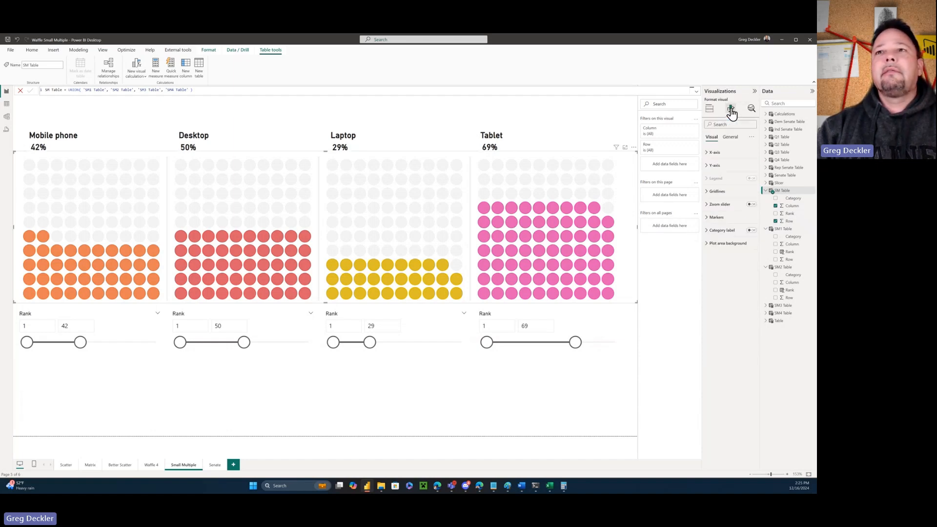
left_click(716, 217)
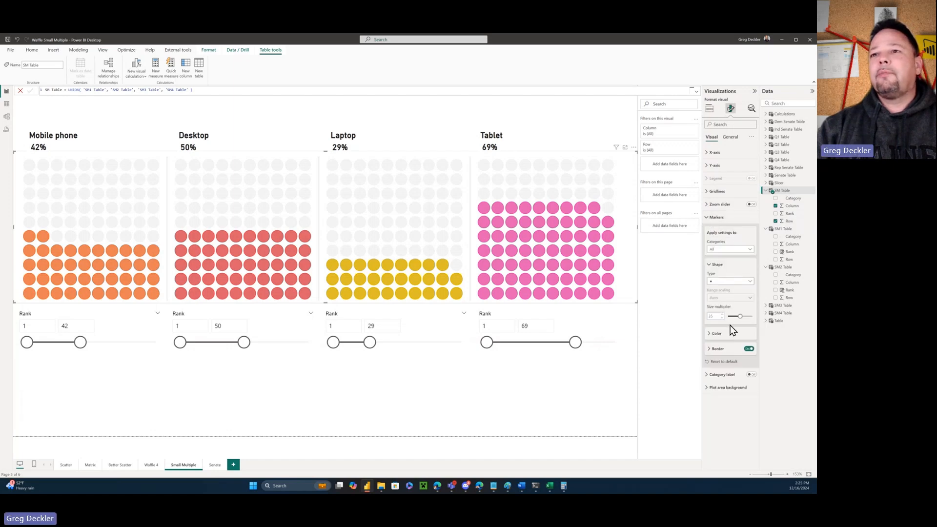
left_click(711, 336)
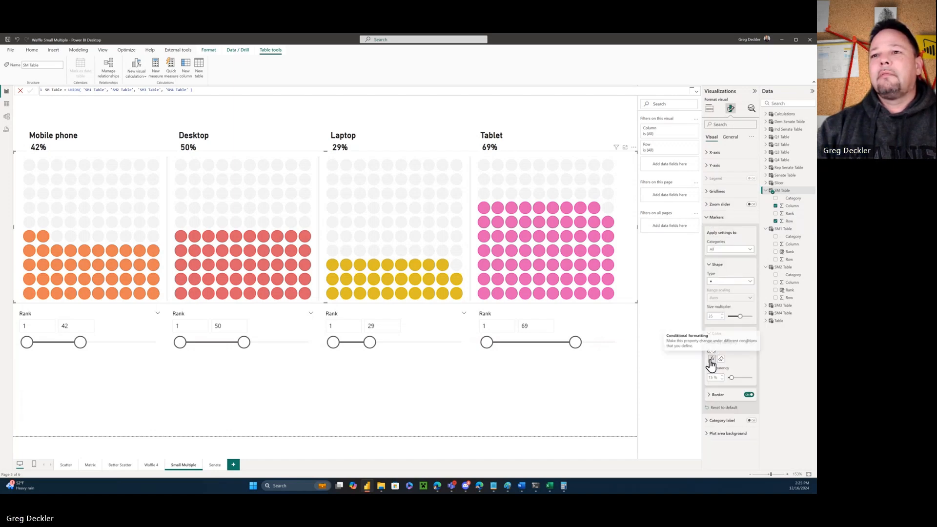
left_click(711, 359)
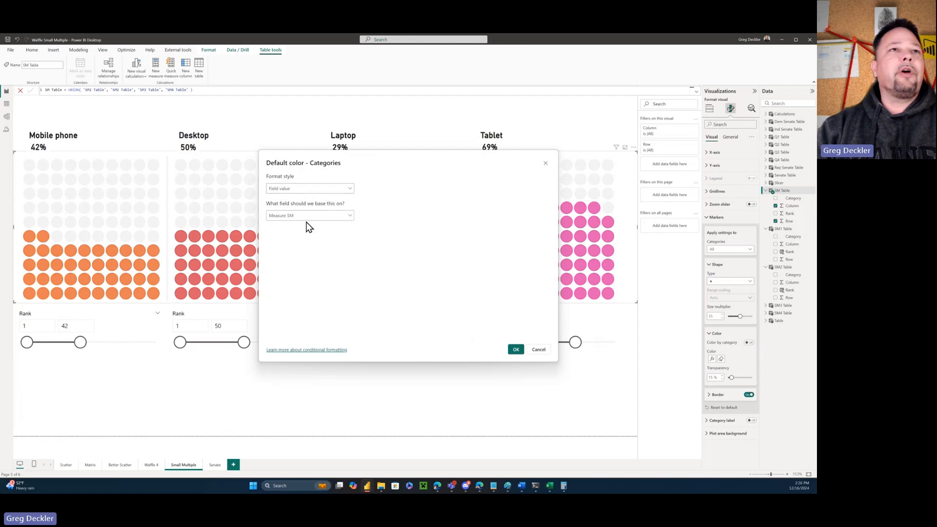
left_click(538, 351)
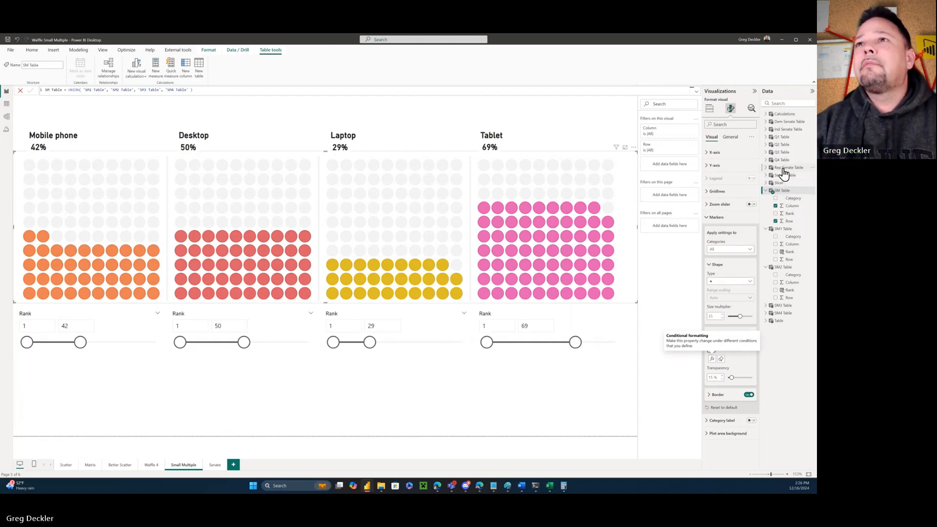
Step: Compare the DAX formulas of Measure SM and Measure 4 in the Calculations table
left_click(764, 114)
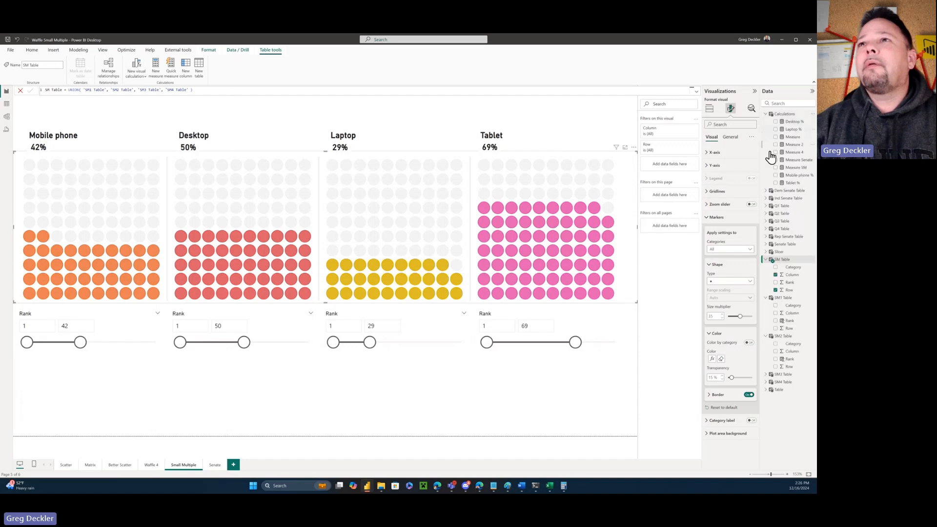
left_click(796, 167)
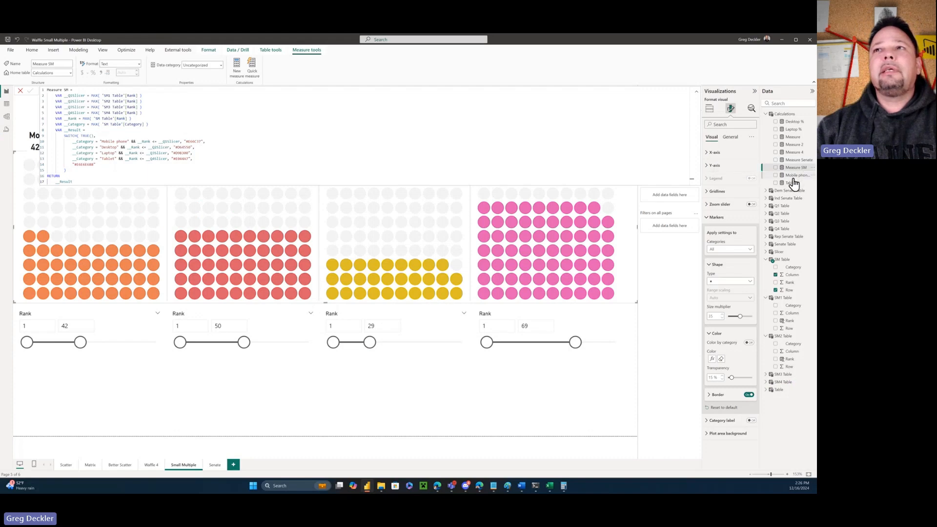
left_click(796, 152)
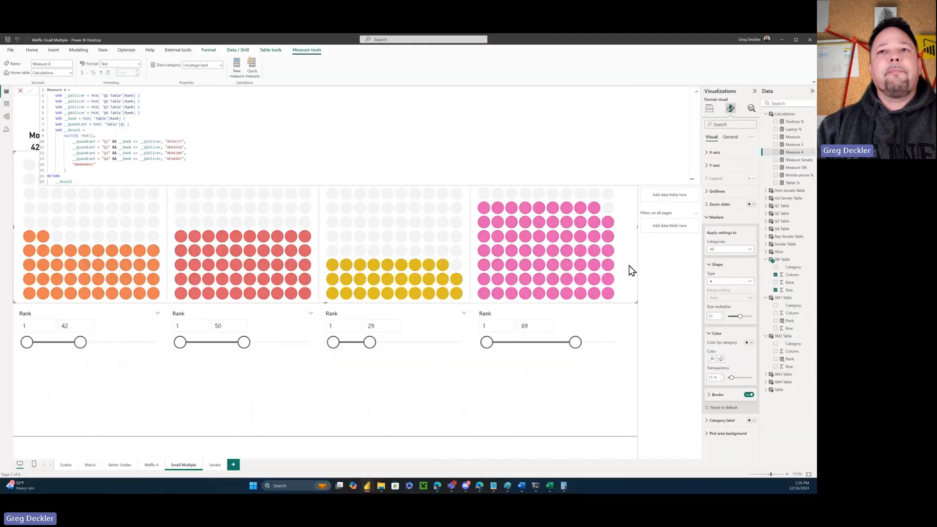
left_click(589, 379)
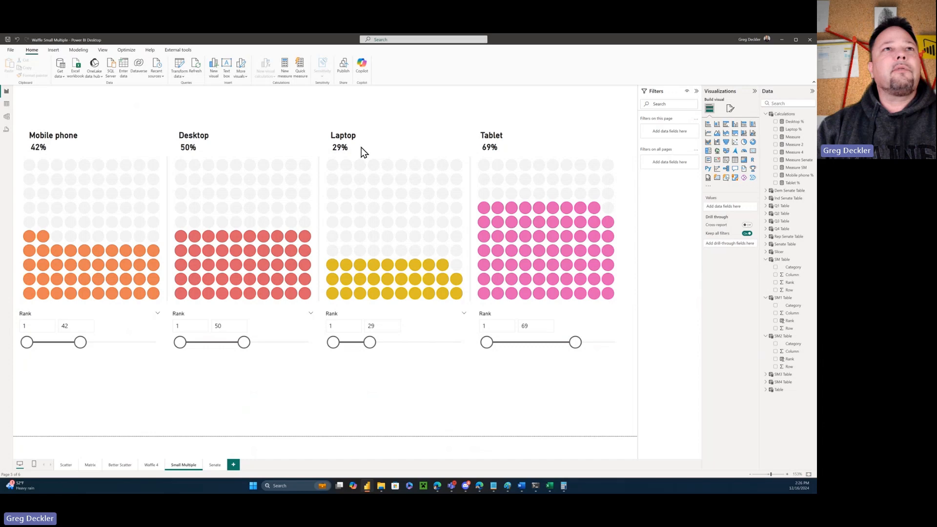
Step: Examine the Laptop % measure's formula behind the percentage card under the Laptop heading
left_click(345, 144)
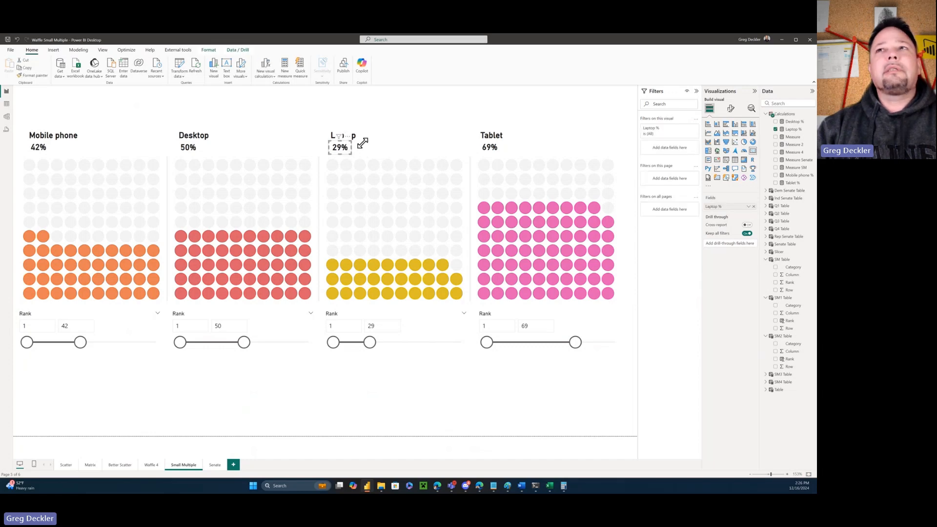
left_click(794, 130)
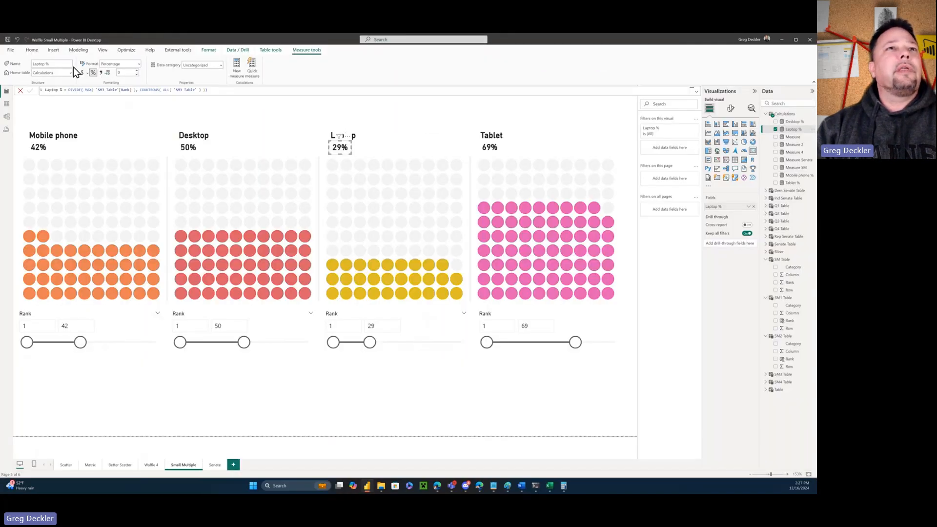
left_click(393, 109)
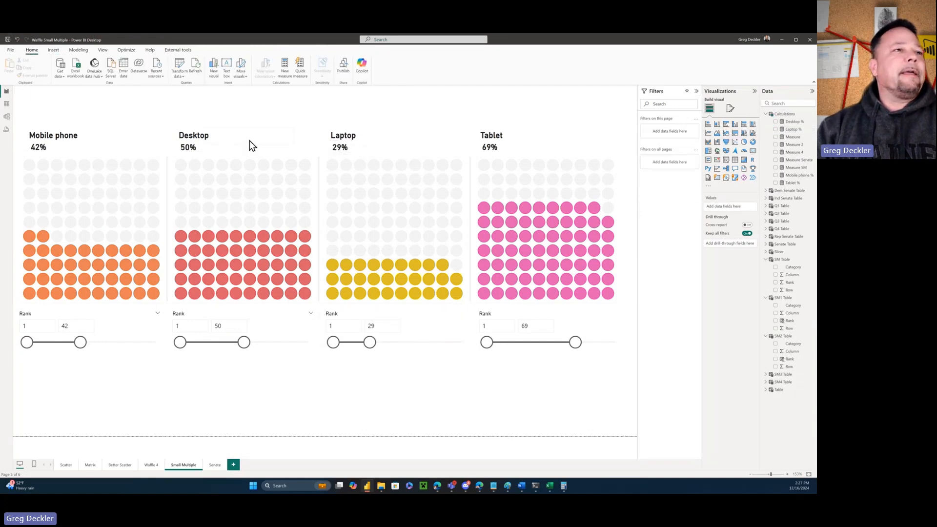
mouse_move(580, 232)
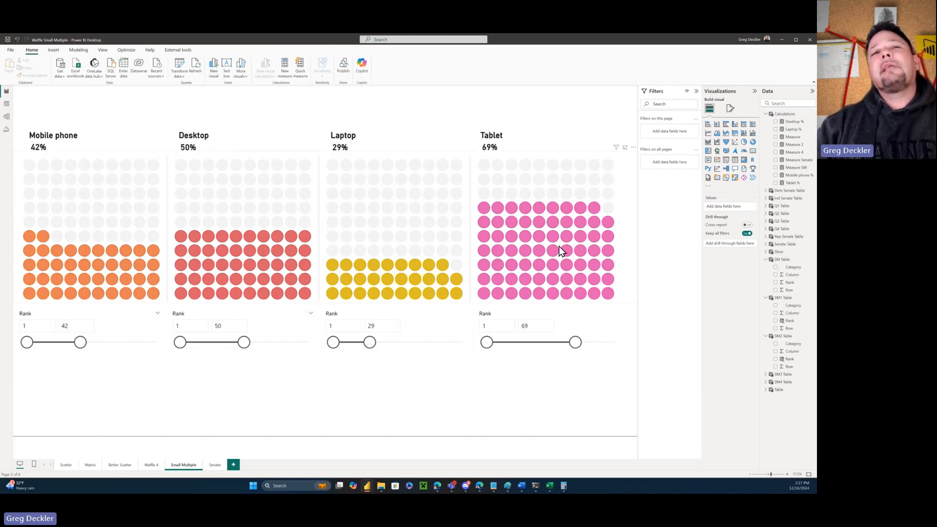
mouse_move(540, 248)
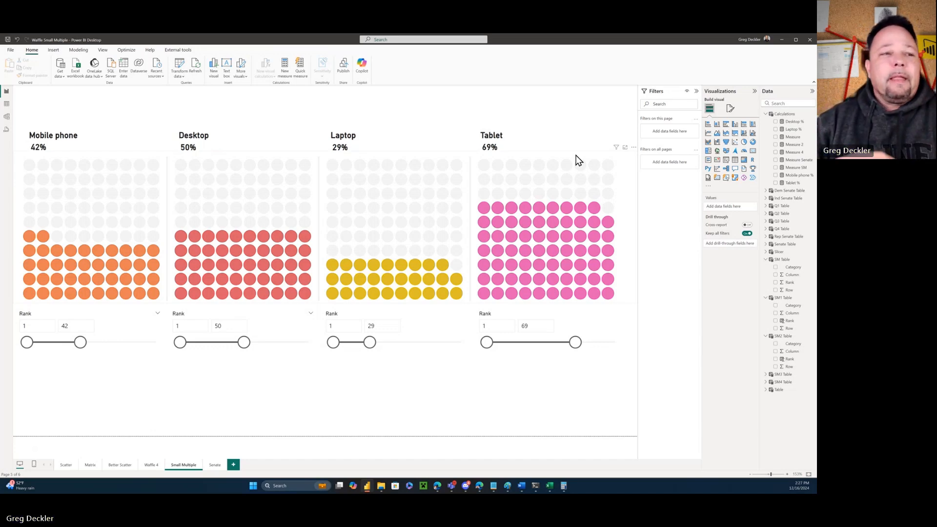
Step: On the Senate page, examine the definitions of Dem Senate Table and Rep Senate Table and the Rank column formula in Rep Senate Table
left_click(215, 465)
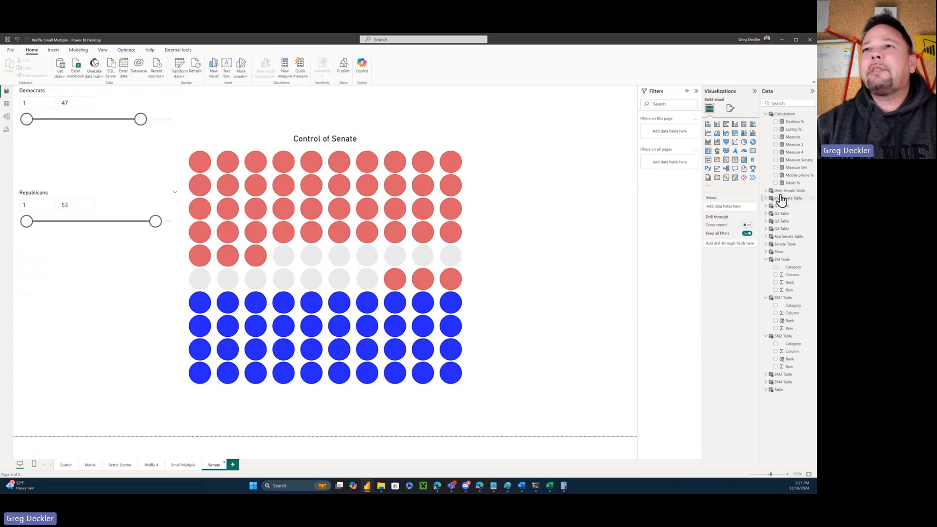
left_click(786, 190)
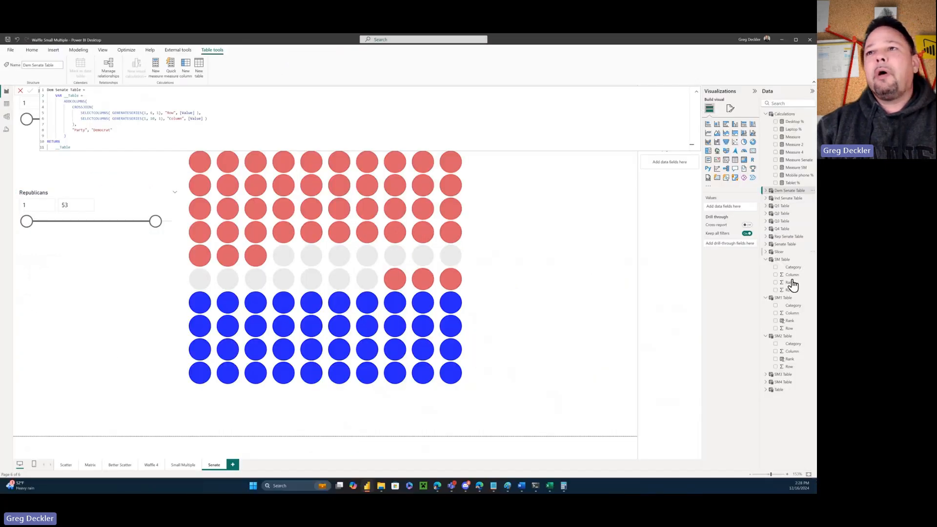
left_click(783, 237)
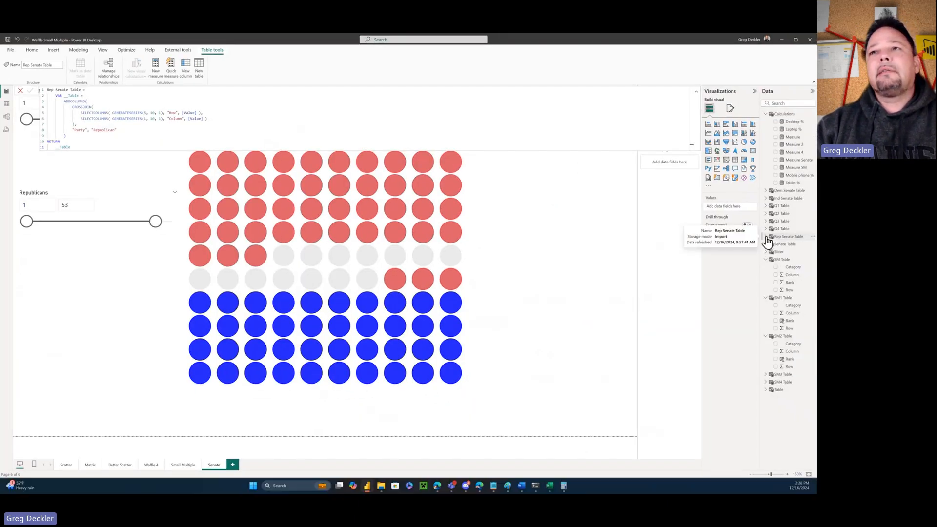
left_click(765, 237)
left_click(789, 260)
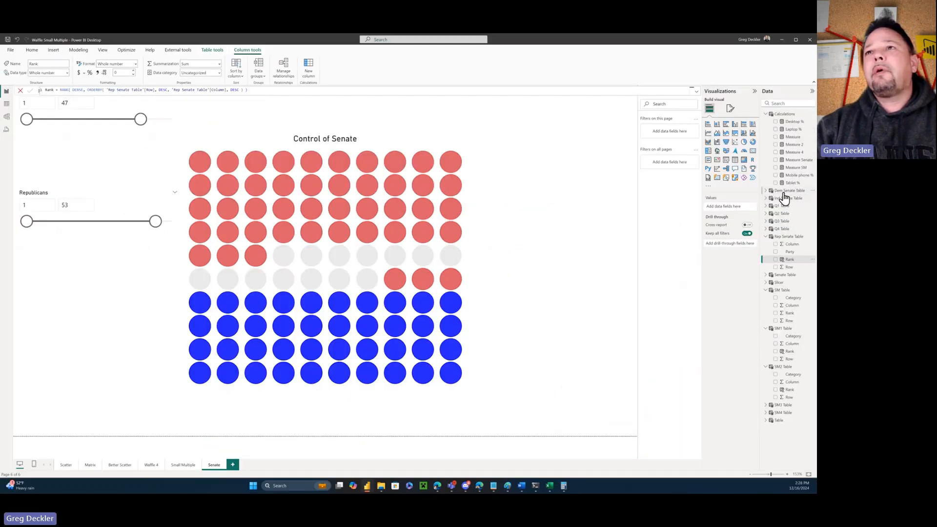
Step: Examine the Dem Senate Table definition and the formula of its Rank column
left_click(784, 192)
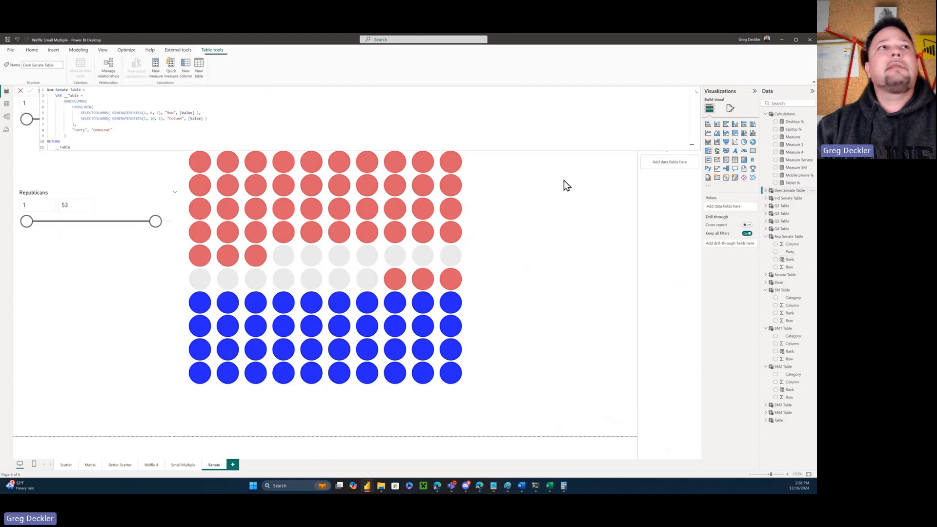
left_click(762, 191)
left_click(788, 214)
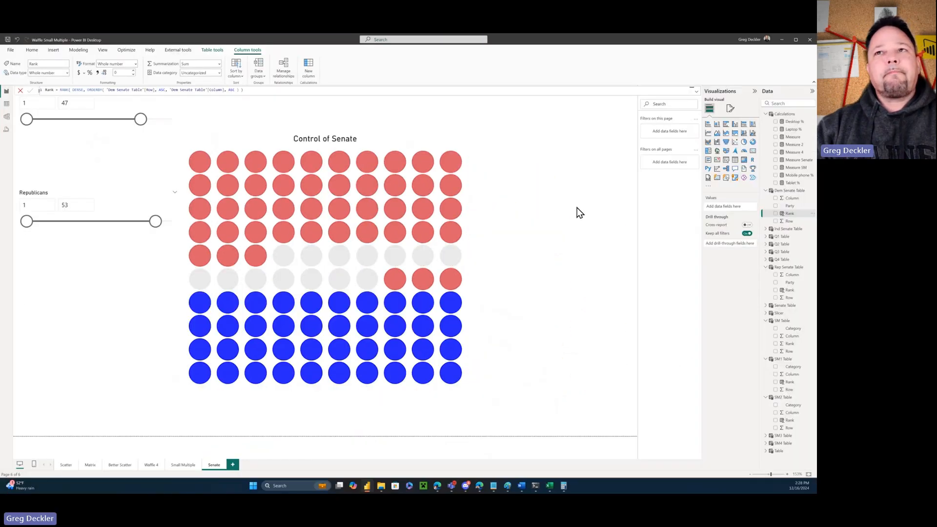
Step: Filter the Control of Senate chart to Republican only and lower the Republicans slicer's upper limit to 1
left_click(404, 139)
left_click(649, 207)
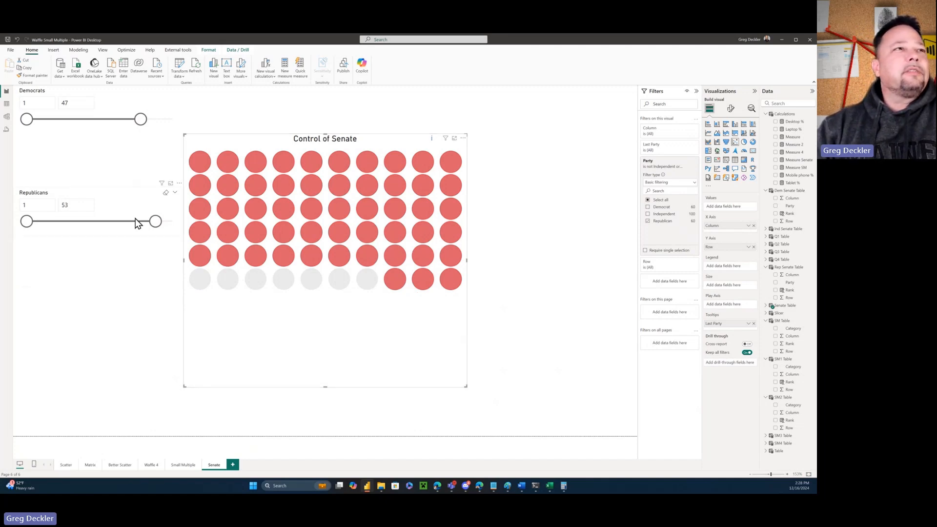
left_click_drag(155, 221, 26, 221)
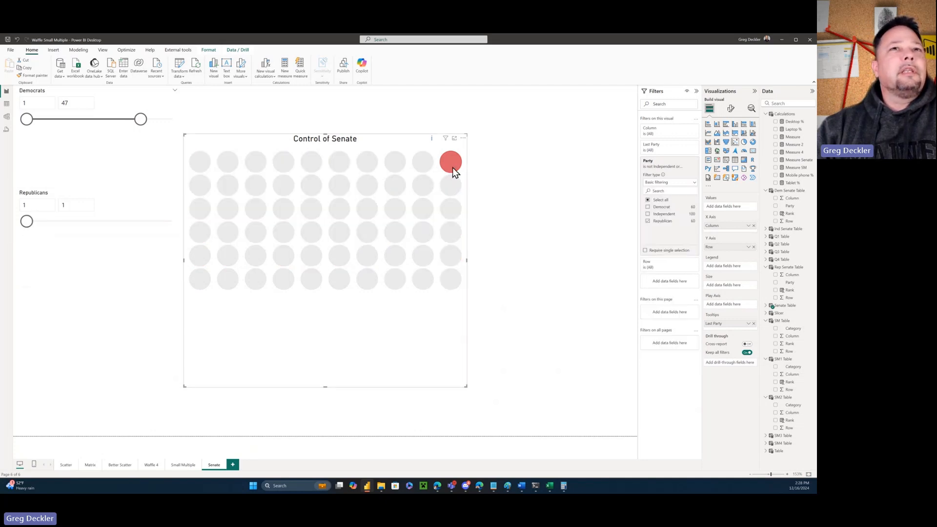
Step: Raise the upper limit of the Republicans slicer to 53
left_click_drag(26, 222, 148, 228)
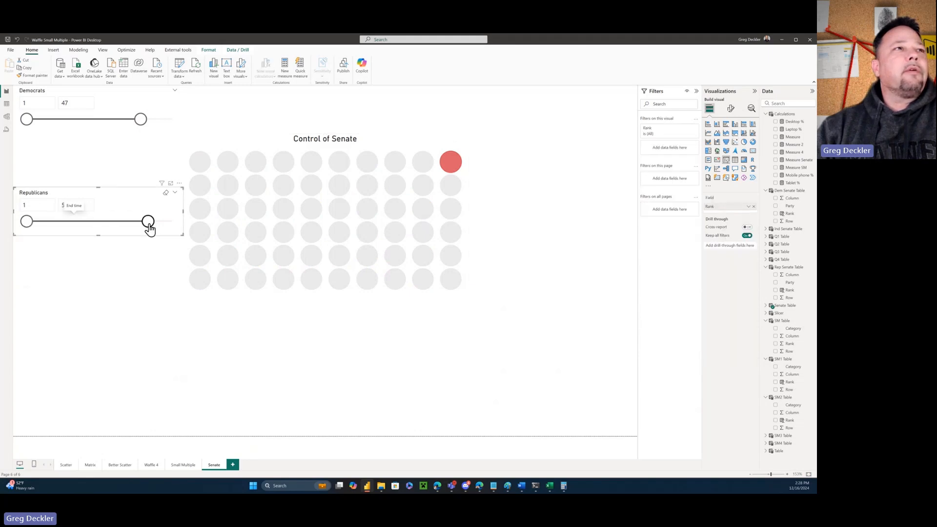
double_click(75, 206)
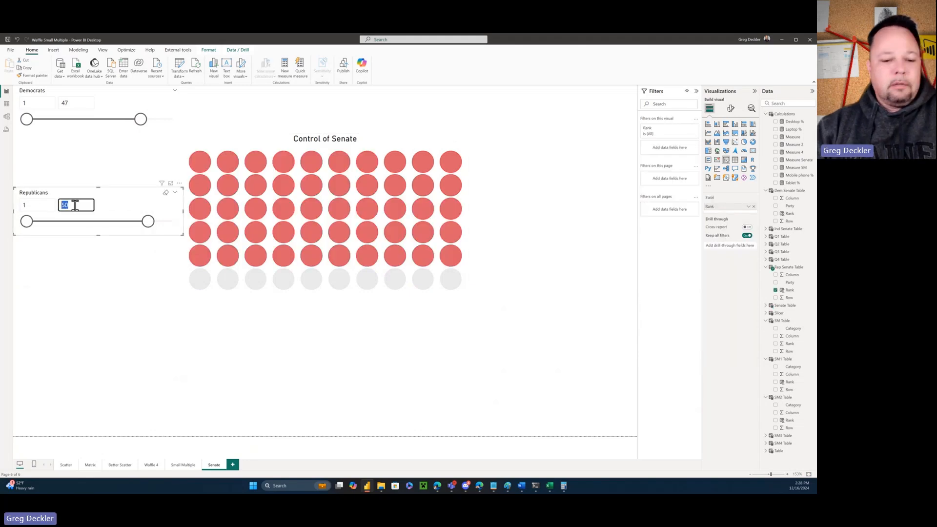
type("53")
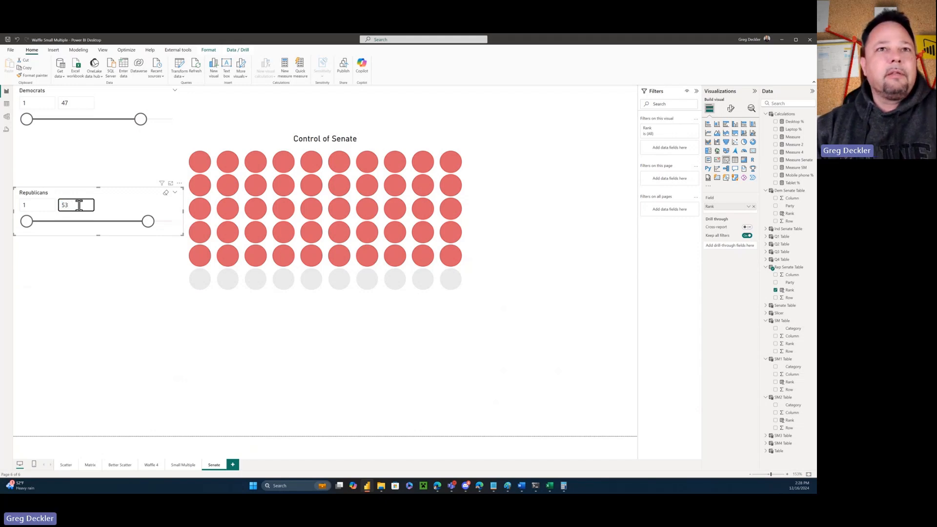
left_click(75, 251)
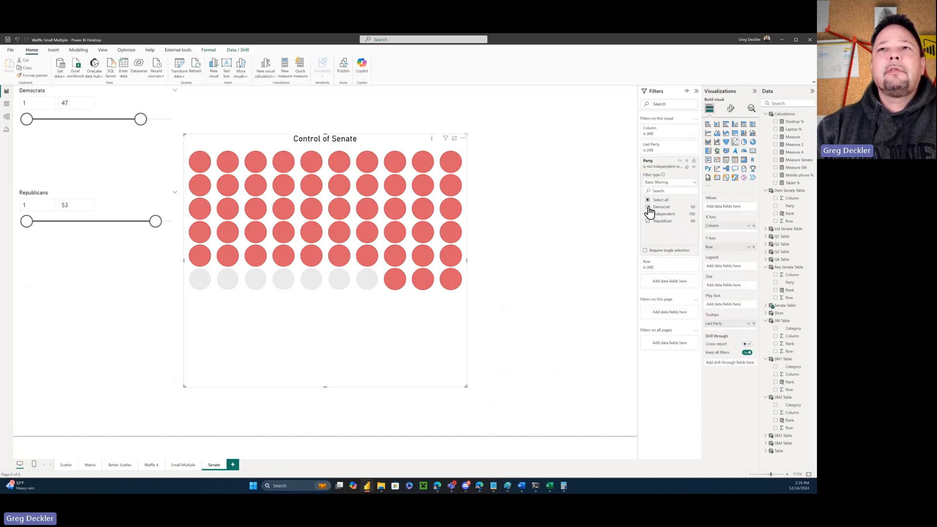
Step: Switch the chart's Party filter to Democrat only and include Republican again alongside it
left_click(648, 207)
left_click(648, 222)
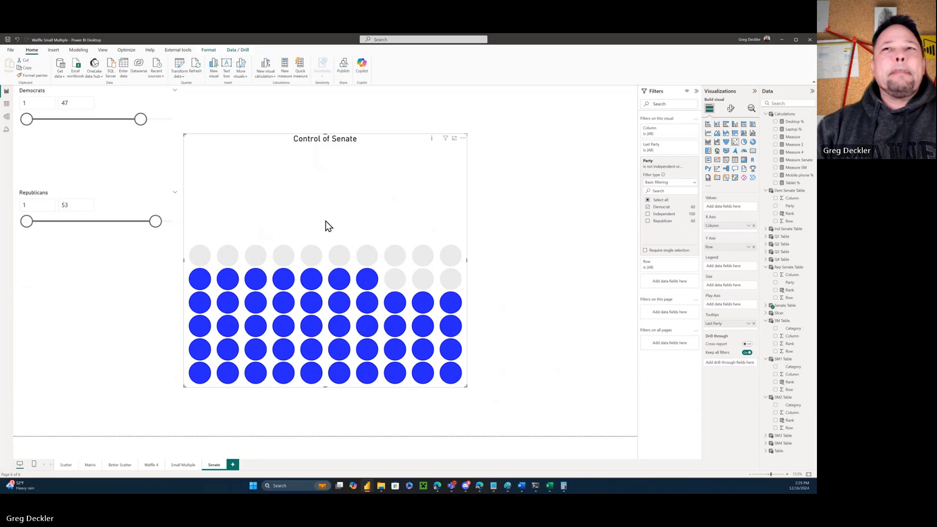
left_click(648, 222)
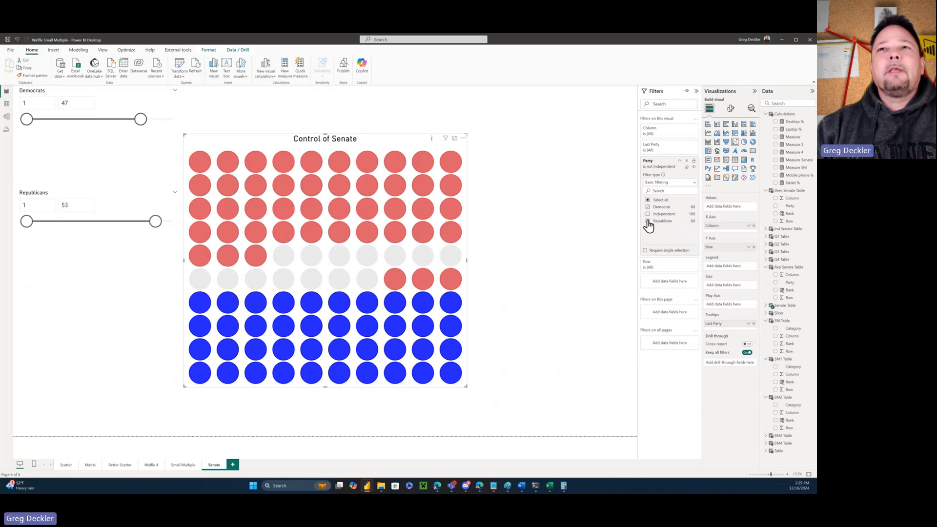
Step: In Measure Senate, change the last two digits of the fallback hex color to 00 and commit the formula
left_click(783, 160)
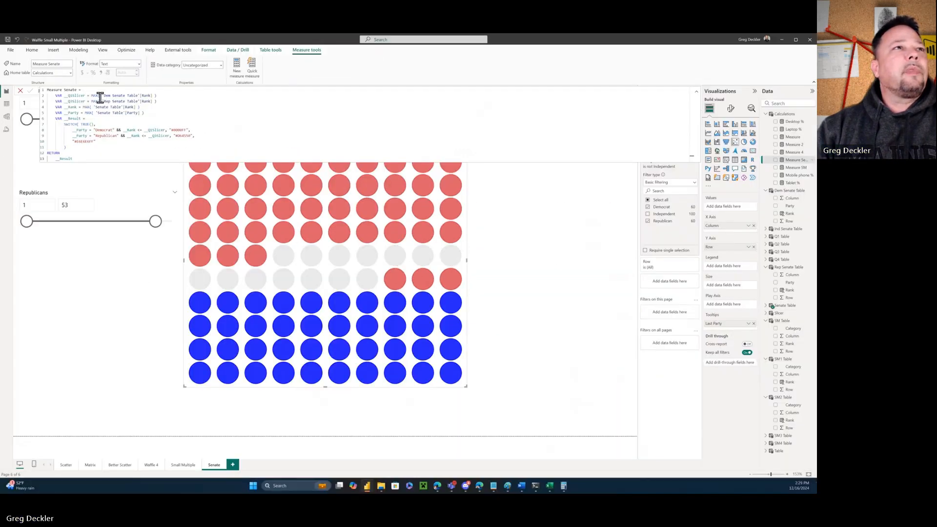
double_click(153, 189)
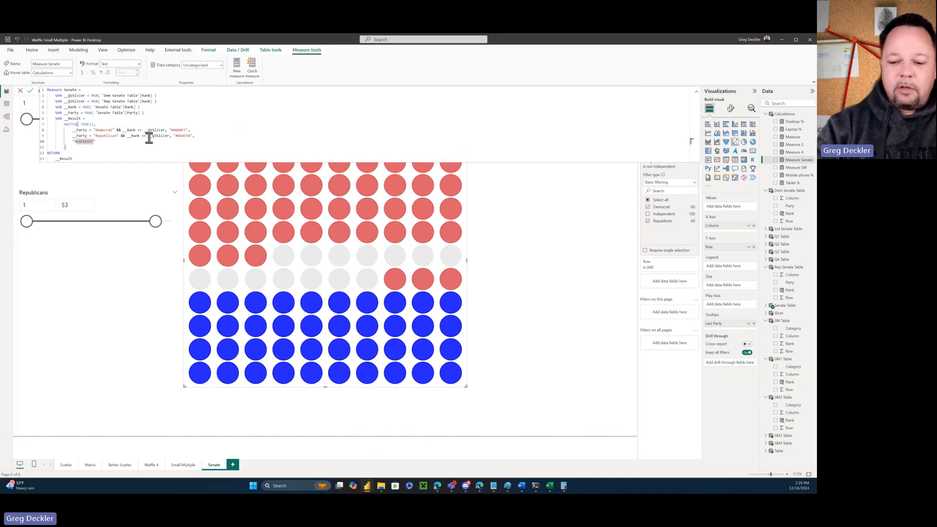
key("Right")
key("BackSpace")
key("BackSpace")
type("00")
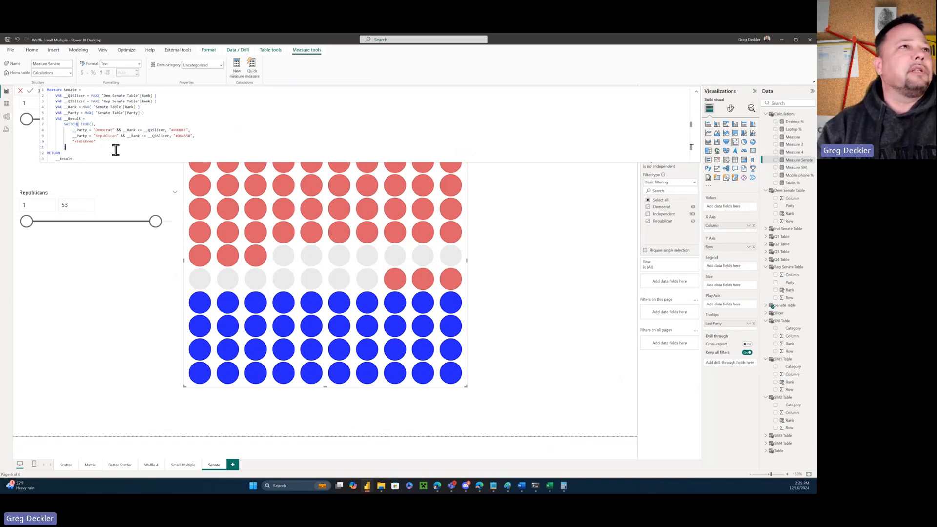
key("Return")
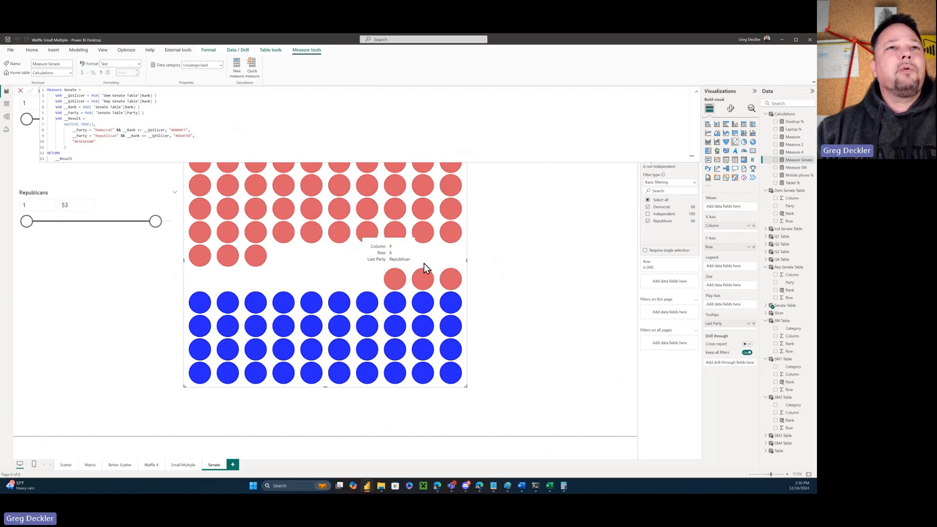
left_click(537, 247)
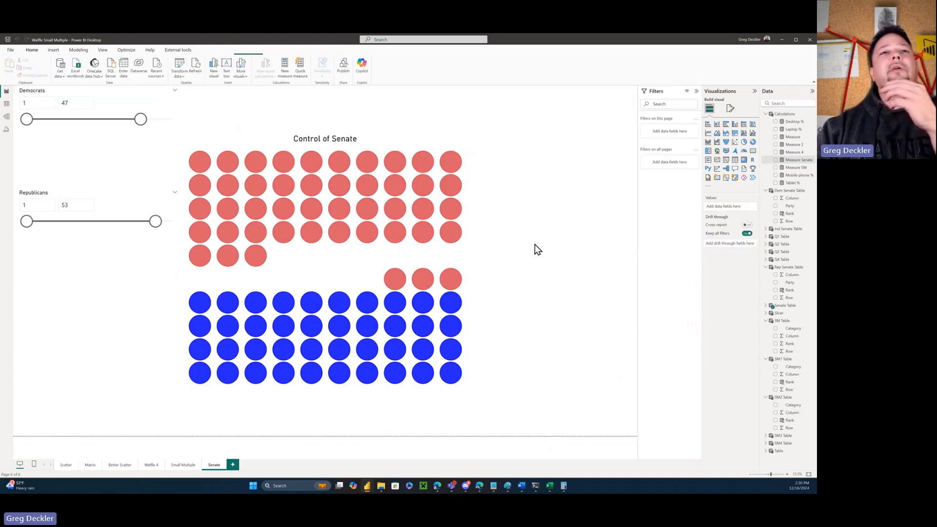
Step: Inspect the tooltips of the points in the overlapping rows and the information notice of the Control of Senate chart
left_click(387, 137)
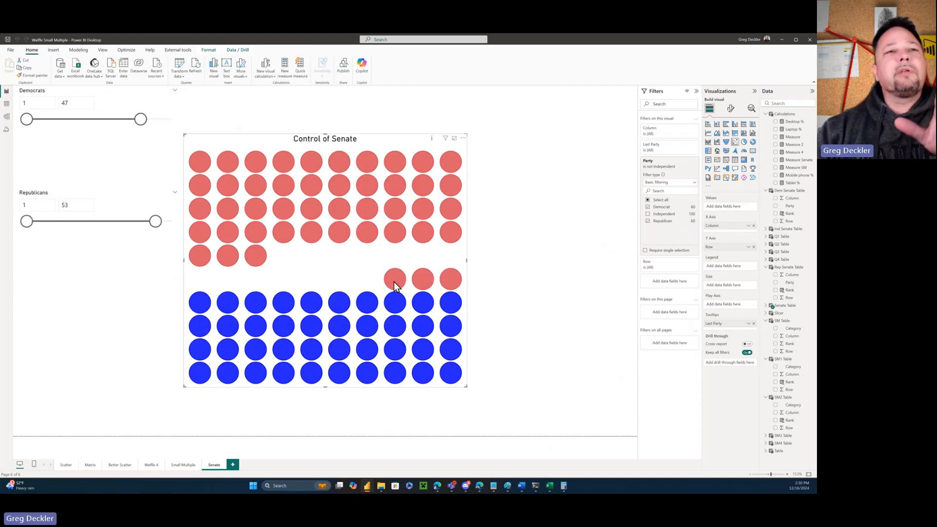
mouse_move(394, 282)
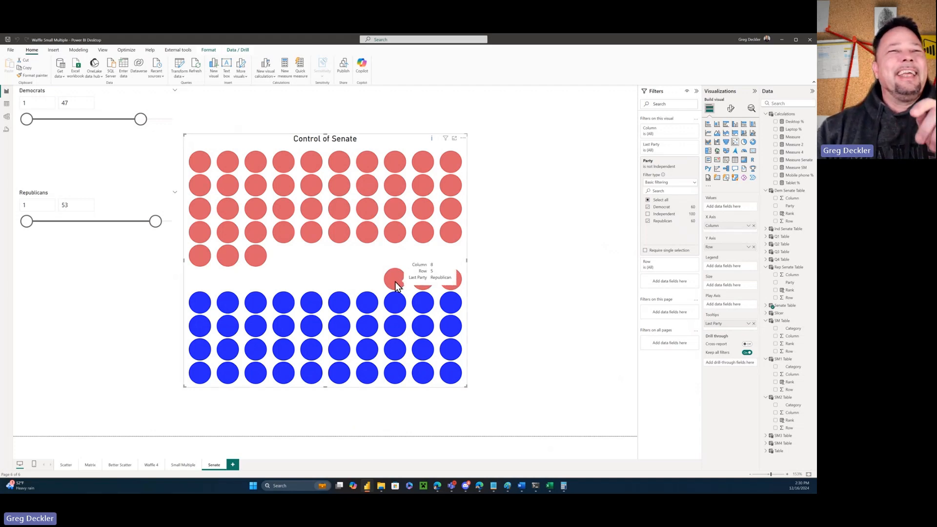
mouse_move(369, 271)
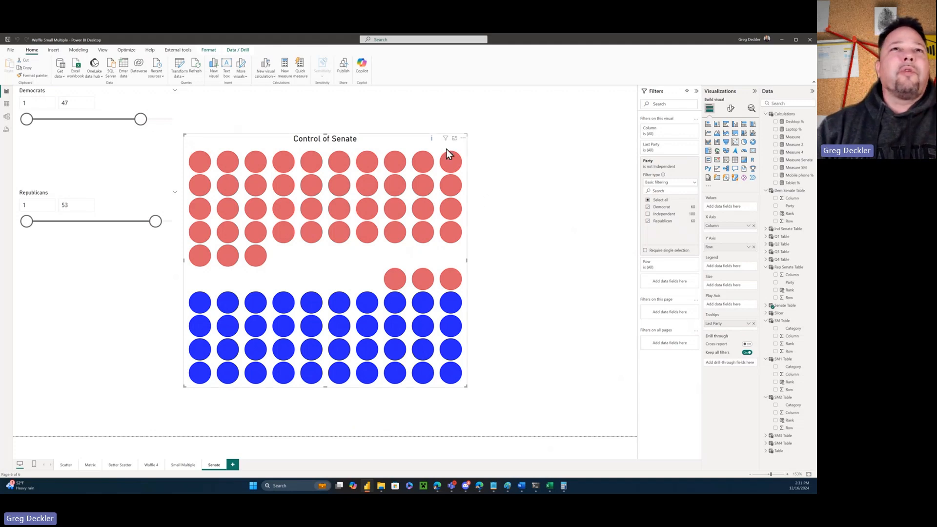
mouse_move(432, 142)
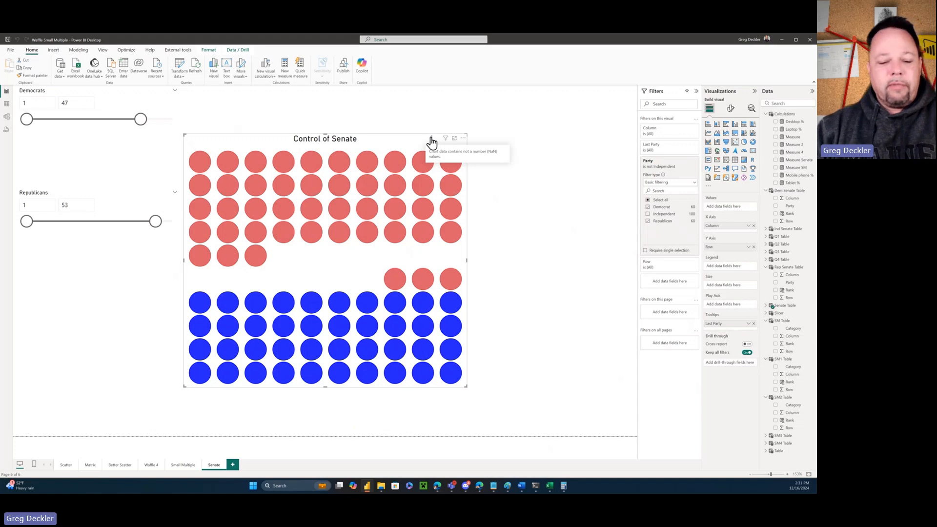
mouse_move(451, 233)
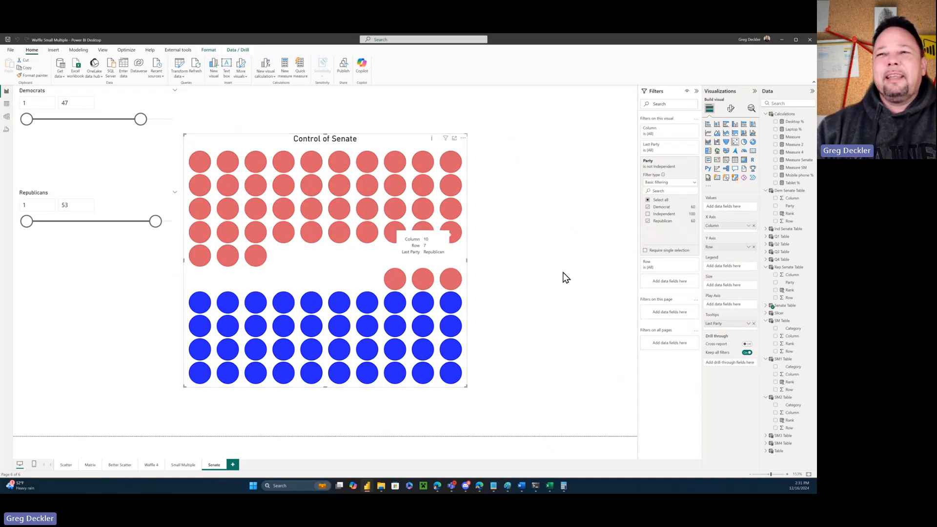
Step: Replace the chart's Last Party tooltip with the Party field from Rep Senate Table, collapsing the expanded SM tables
left_click(753, 324)
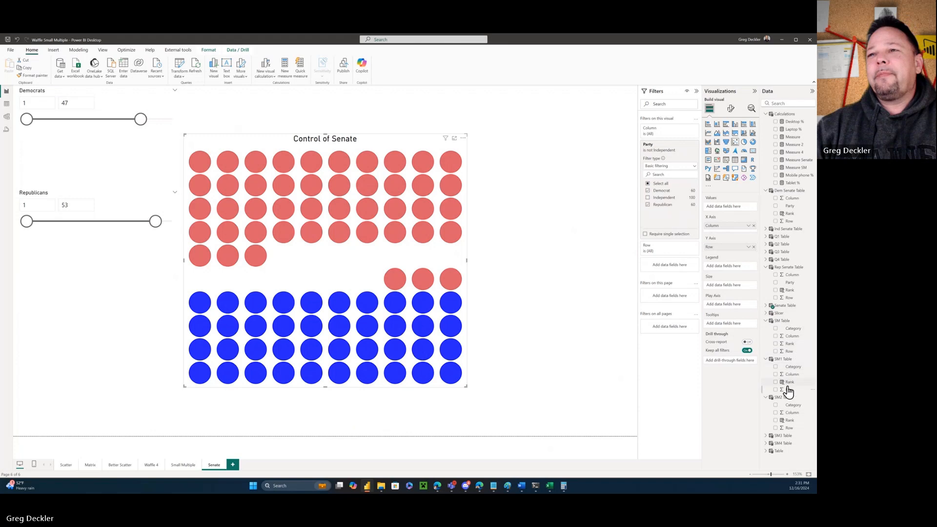
left_click(766, 321)
left_click(765, 328)
left_click(766, 336)
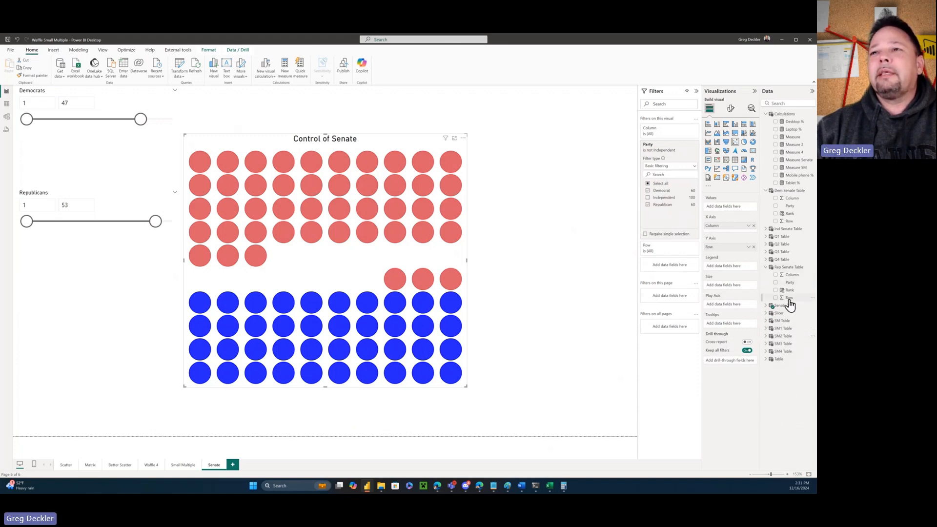
left_click_drag(790, 291, 734, 324)
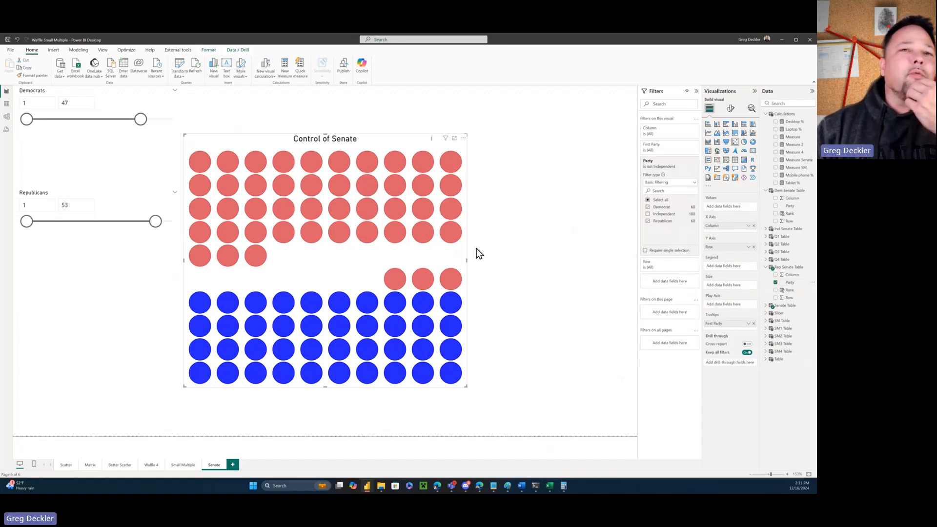
Step: Compare the chart's tooltips with the Rep Senate Table Party field aggregated as Last and as First
mouse_move(450, 280)
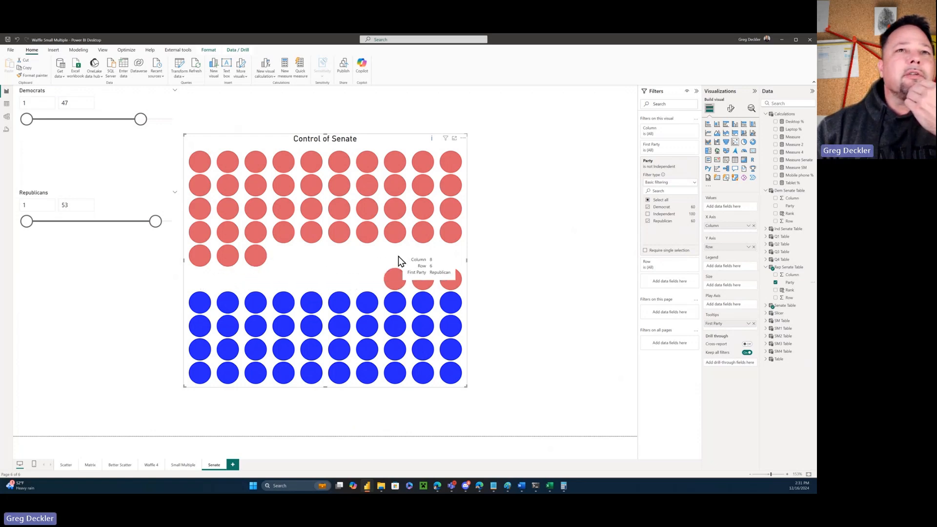
left_click(749, 323)
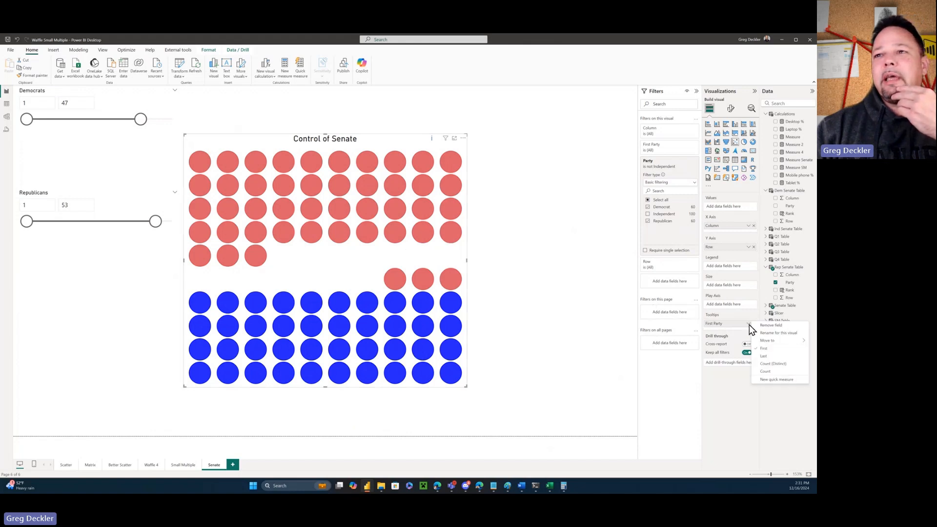
left_click(765, 357)
mouse_move(449, 260)
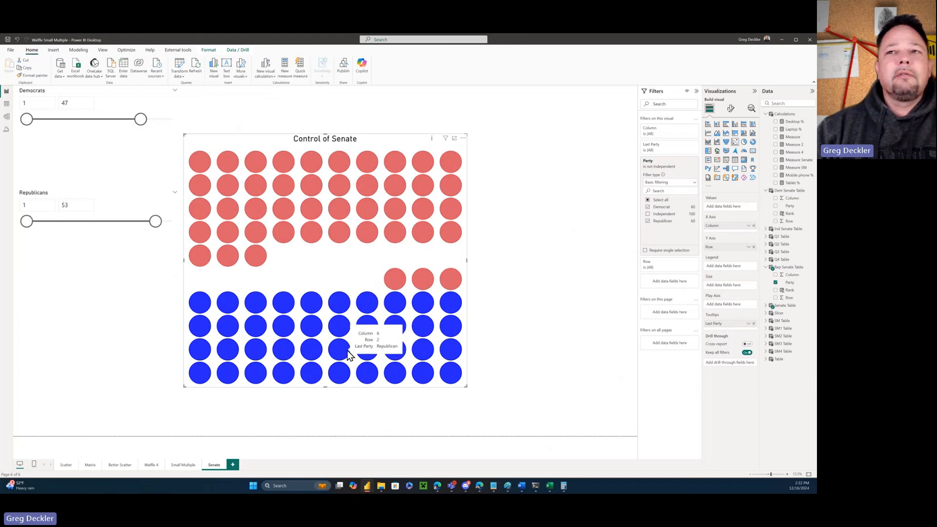
left_click(748, 324)
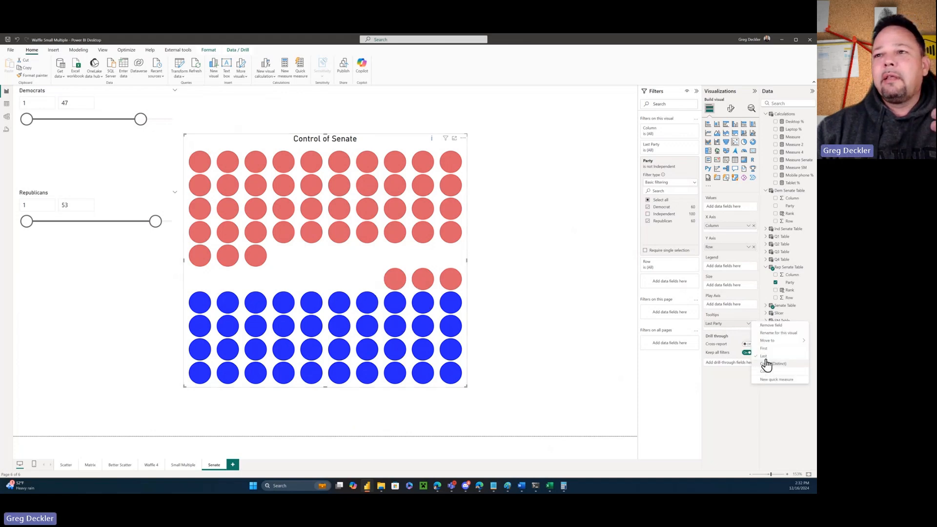
left_click(764, 348)
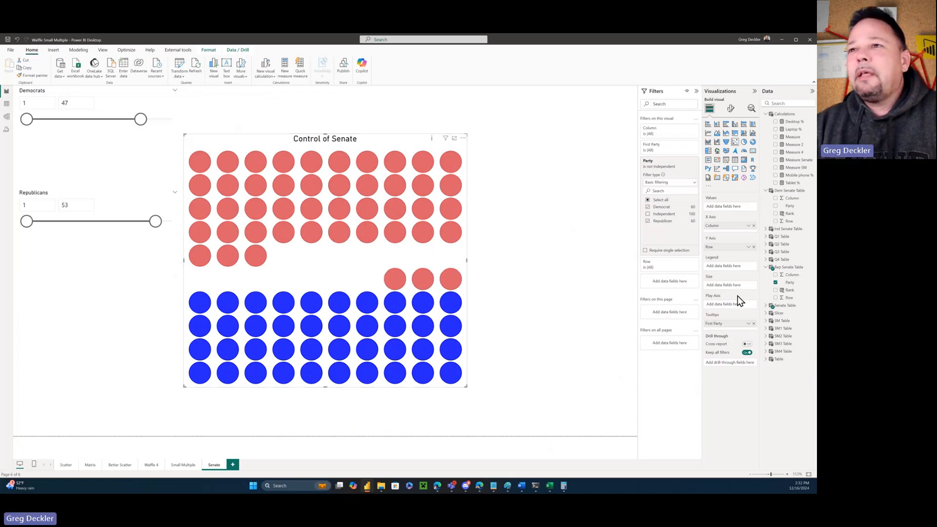
Step: Replace the tooltip field with Party from Senate Table and set its aggregation to Last
left_click(775, 282)
left_click(766, 306)
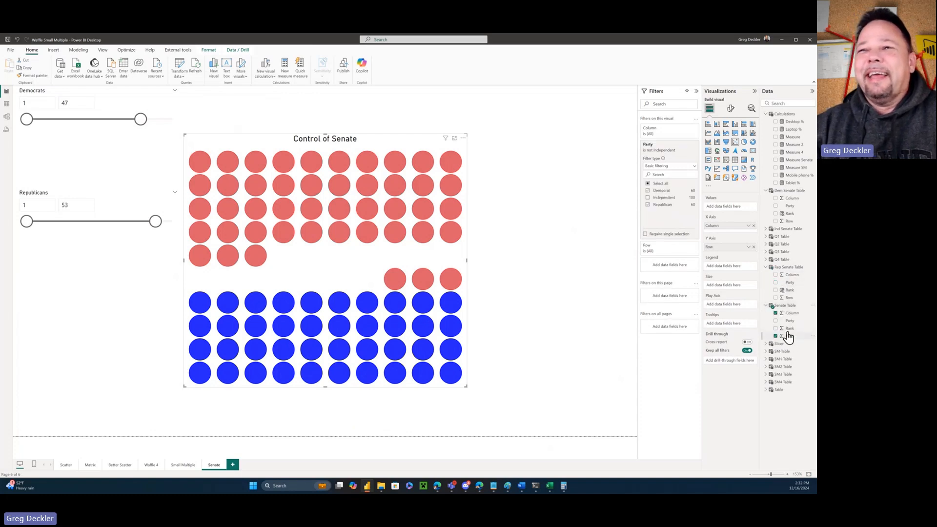
left_click_drag(790, 321, 724, 273)
left_click_drag(734, 309, 728, 324)
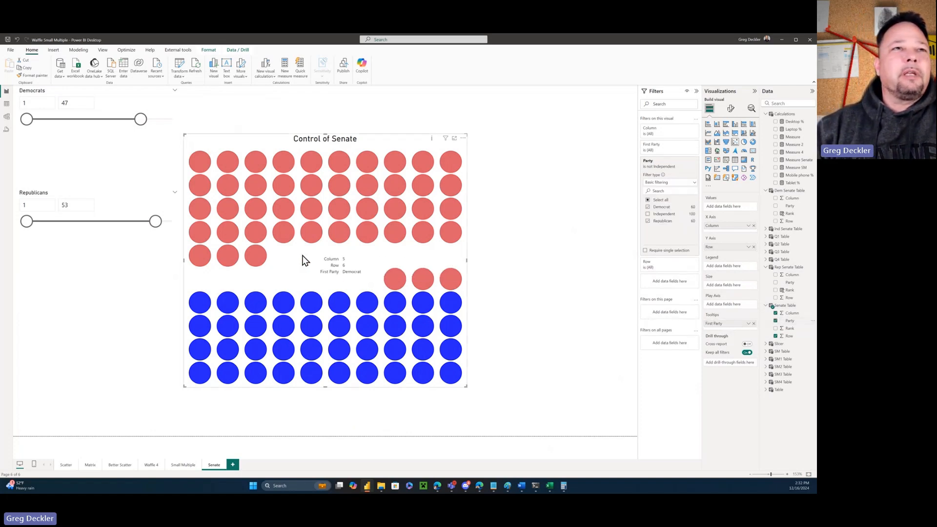
mouse_move(199, 260)
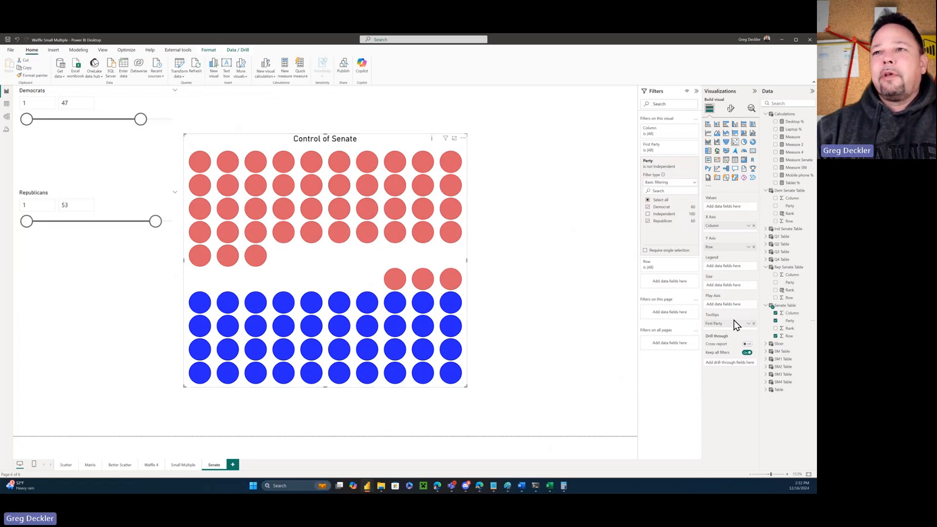
left_click(749, 325)
left_click(758, 361)
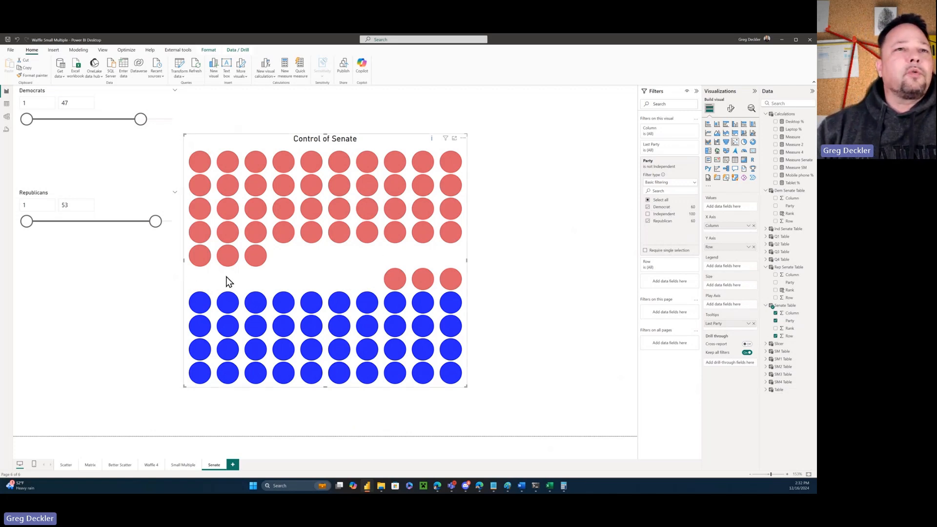
Step: Exclude and re-include Democrat and Republican one at a time in the chart's Party filter
left_click(648, 207)
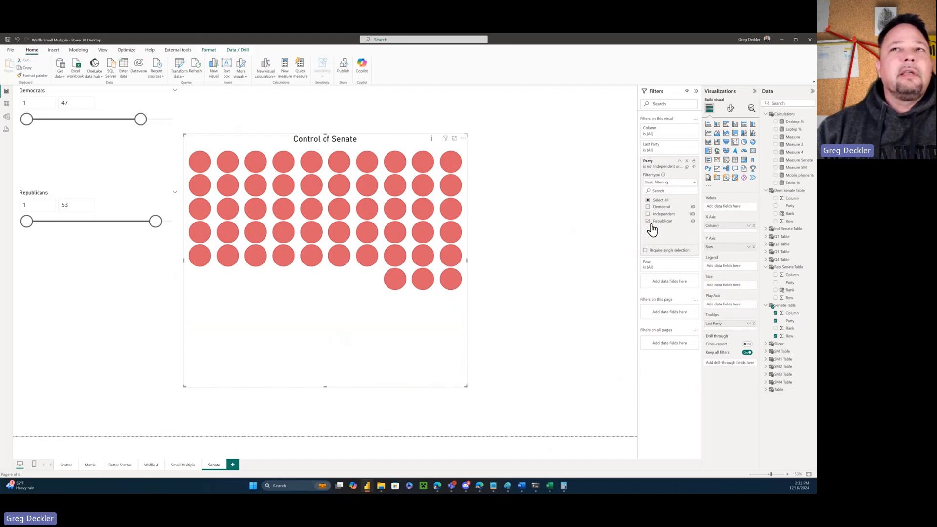
left_click(648, 208)
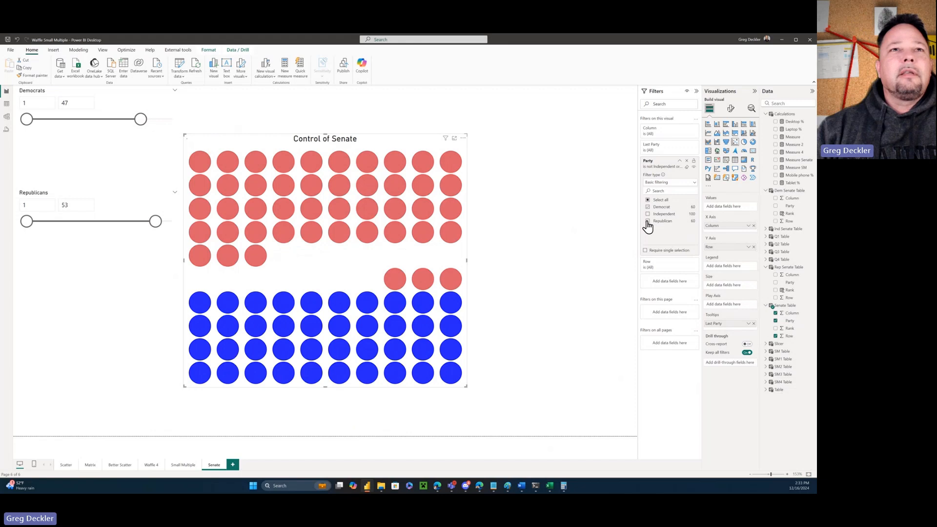
left_click(647, 221)
left_click(648, 222)
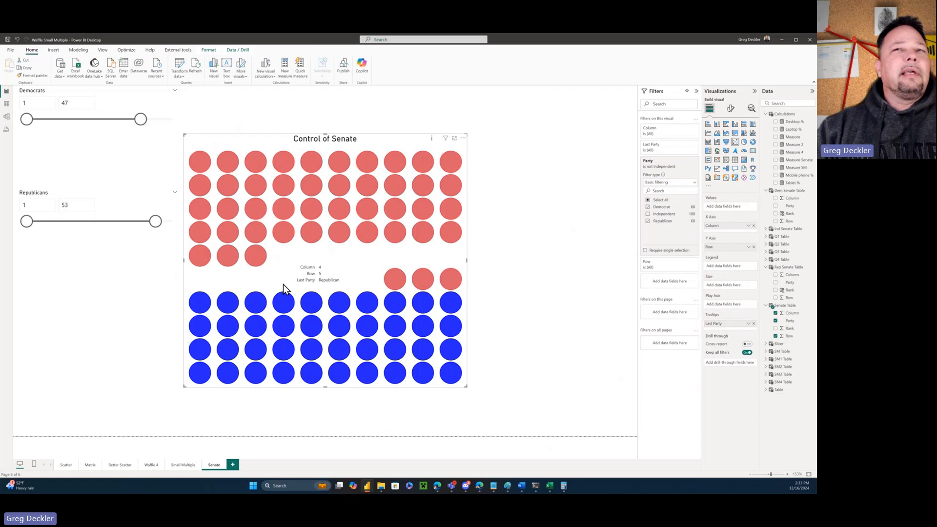
Step: In Measure Senate, set the last two digits of the fallback hex color to FF and commit the formula
left_click(795, 160)
double_click(91, 141)
type("FF")
left_click(123, 152)
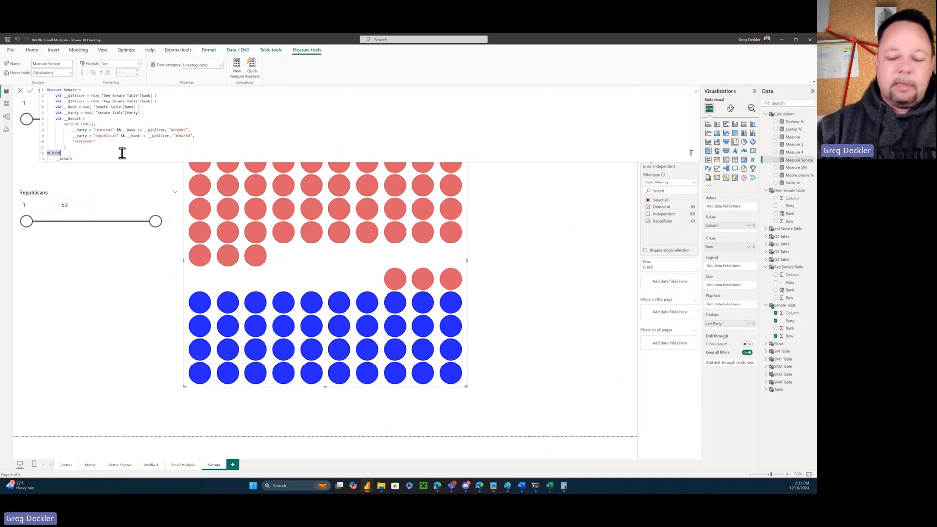
key("Return")
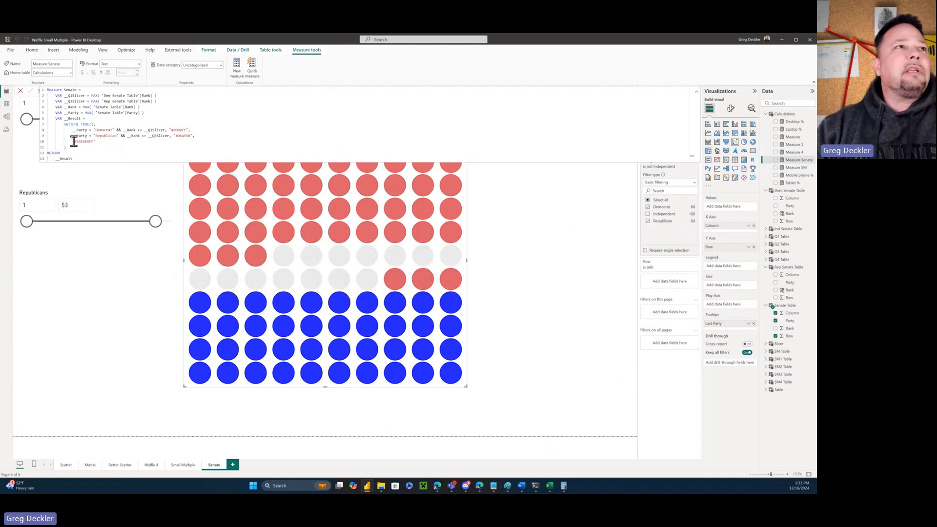
left_click_drag(74, 142, 116, 148)
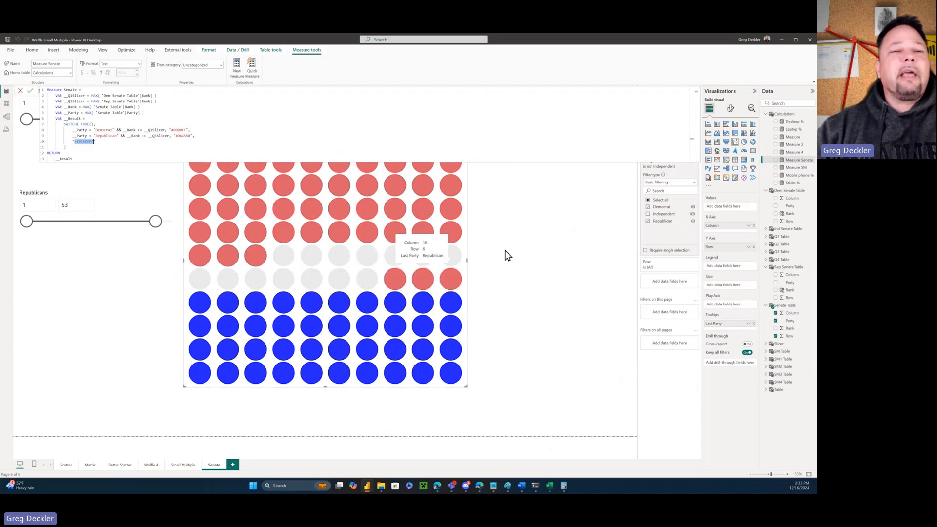
left_click(569, 230)
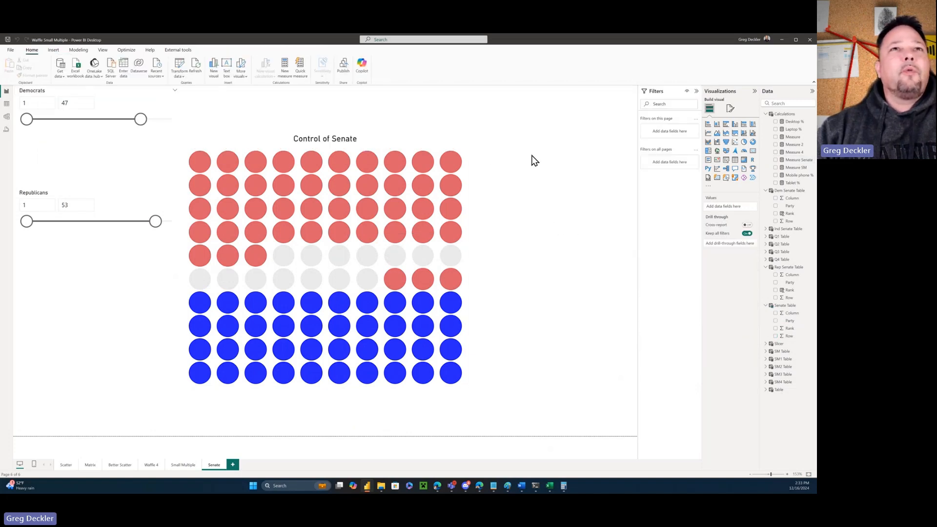